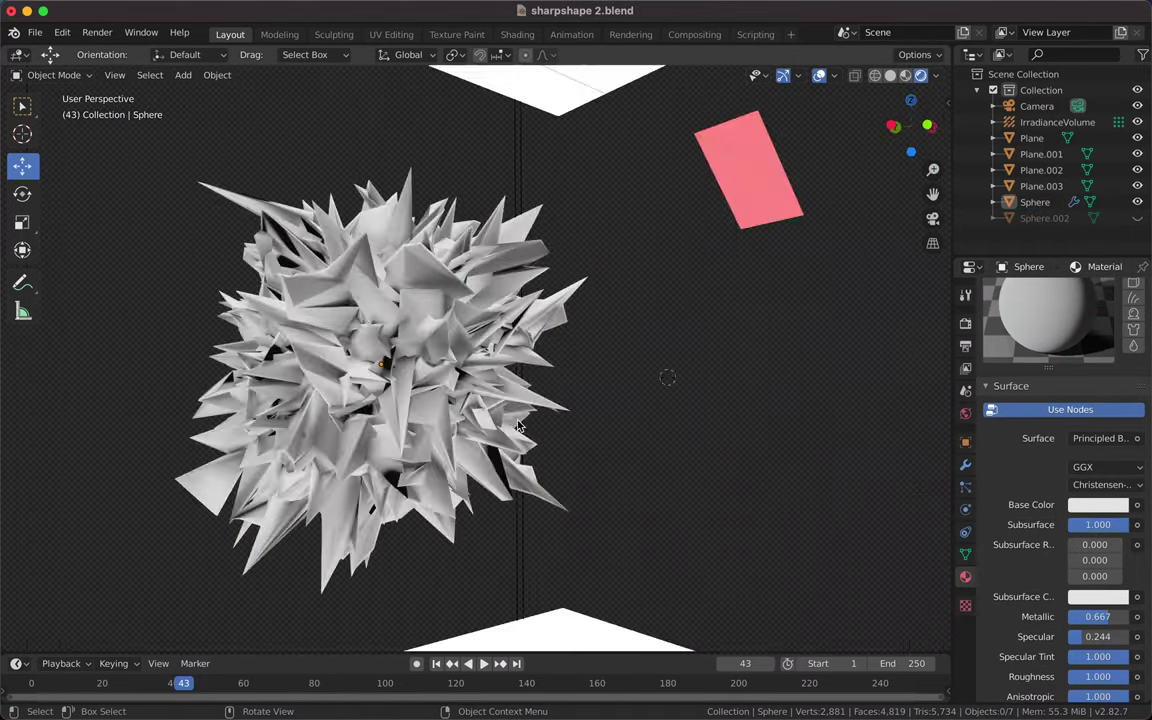
# Step: Lower the spiky sphere's Metallic value, orbit around it, and switch to camera view (Numpad 0)
pyautogui.moveTo(1135, 484); pyautogui.dragTo(1127, 487)
pyautogui.moveTo(911, 127); pyautogui.dragTo(651, 465)
pyautogui.scroll(-2, 1088, 586)
pyautogui.scroll(-2, 1090, 595)
pyautogui.scroll(-3, 1095, 615)
pyautogui.scroll(-5, 1095, 622)
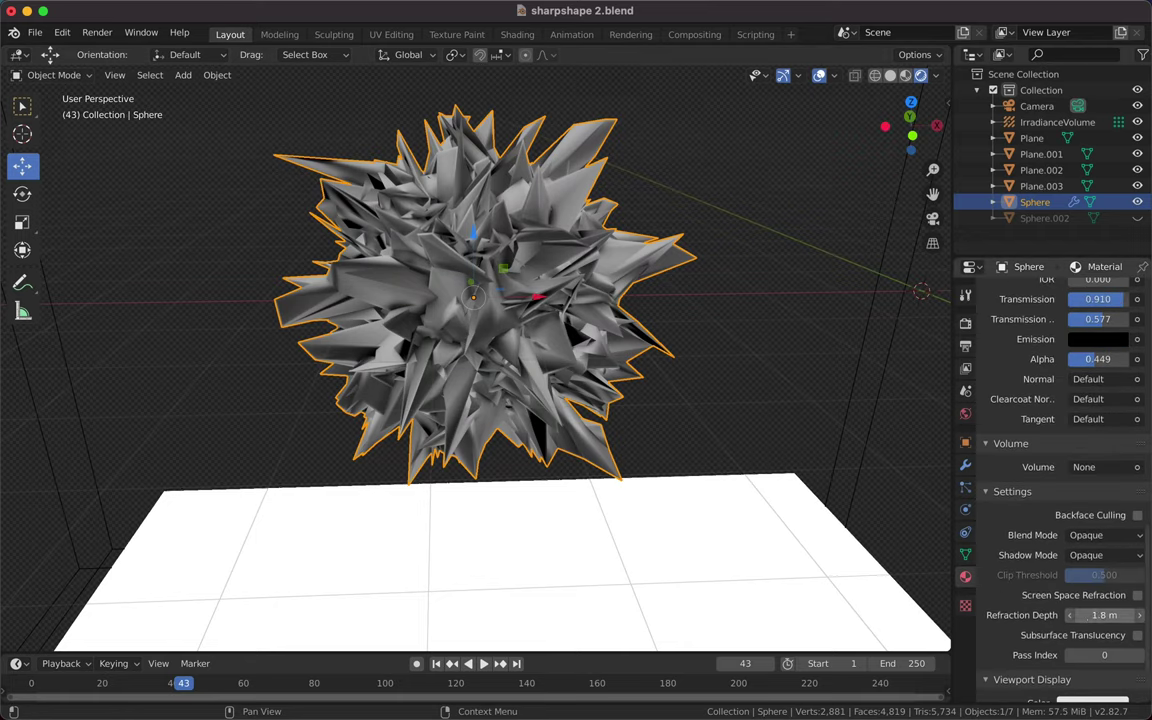
pyautogui.scroll(-2, 1090, 586)
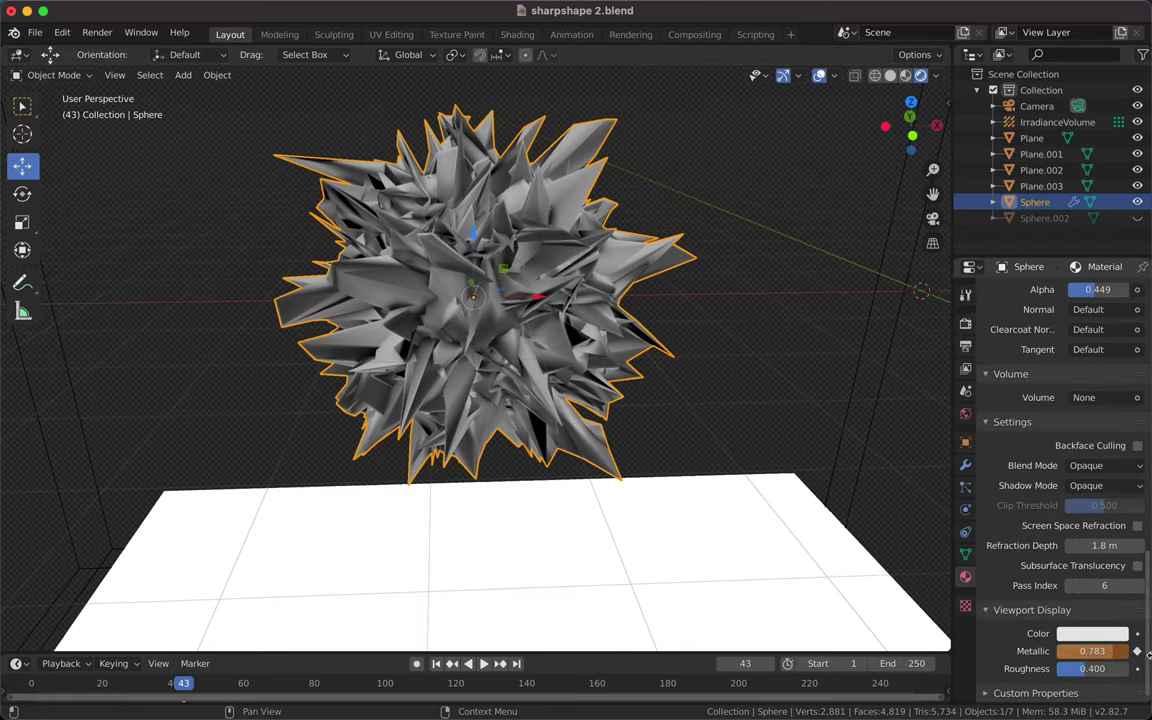
pyautogui.scroll(15, 1090, 586)
pyautogui.press('KP_0')
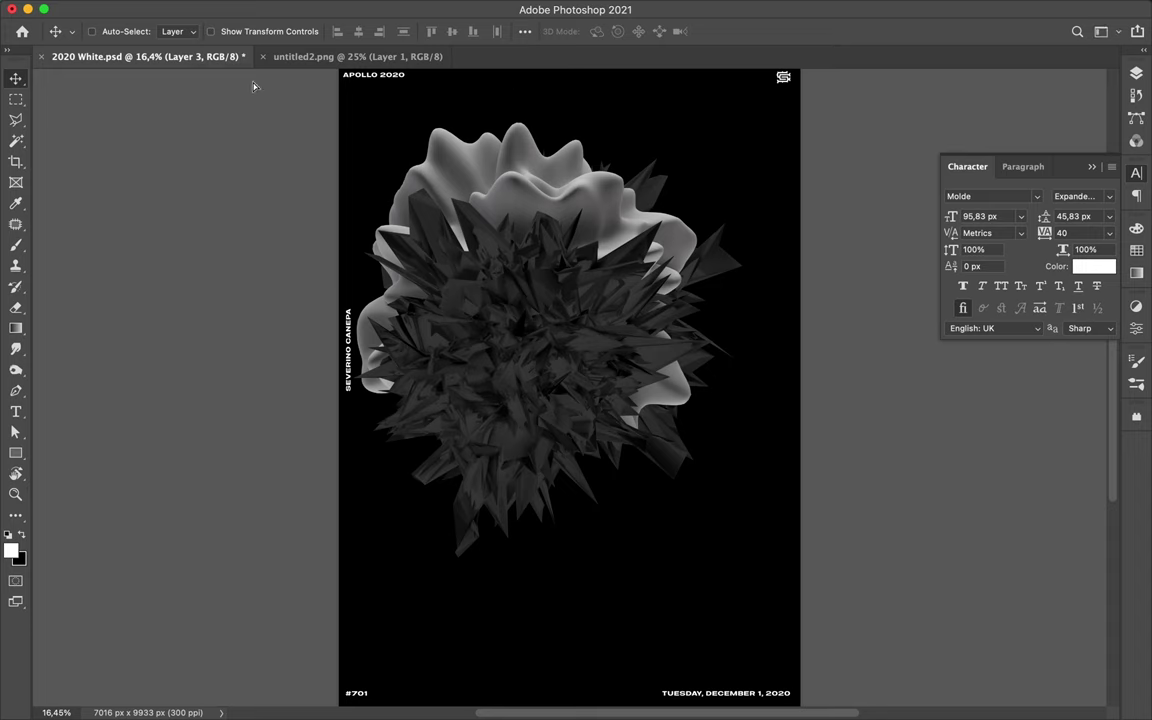
# Step: Position the spiky renders, move Layer 3 above Layer 2, and shrink it to about 76%
pyautogui.moveTo(565, 431); pyautogui.dragTo(617, 501)
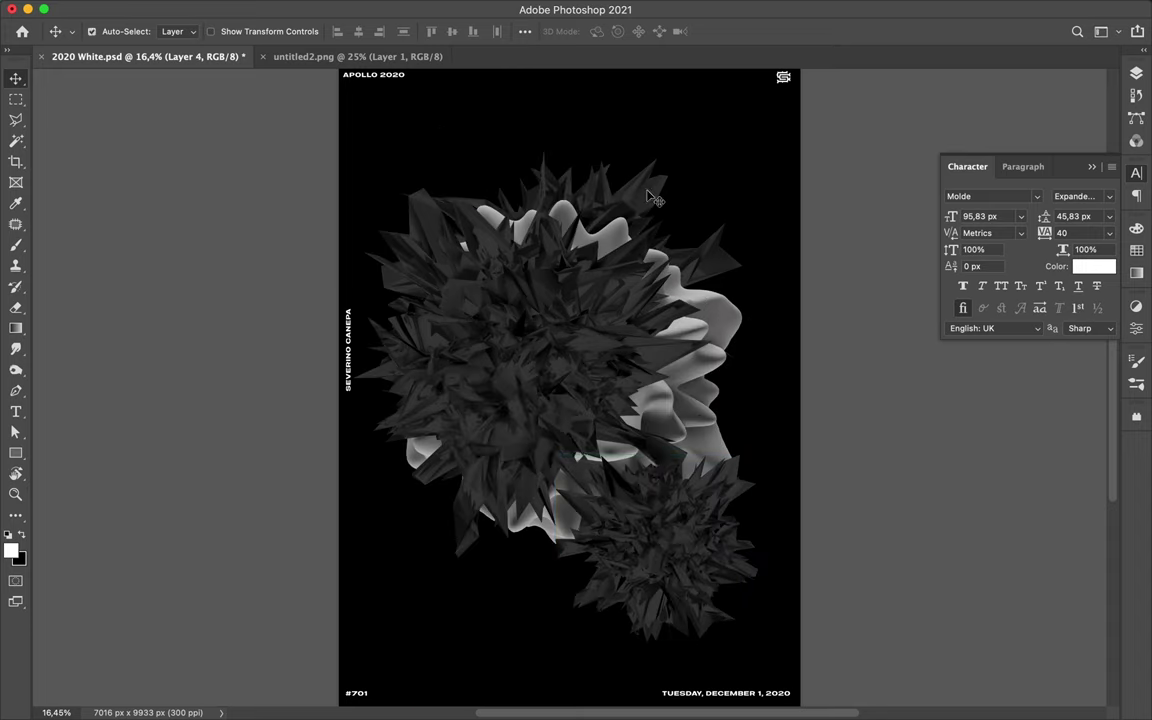
pyautogui.moveTo(505, 310); pyautogui.dragTo(537, 446)
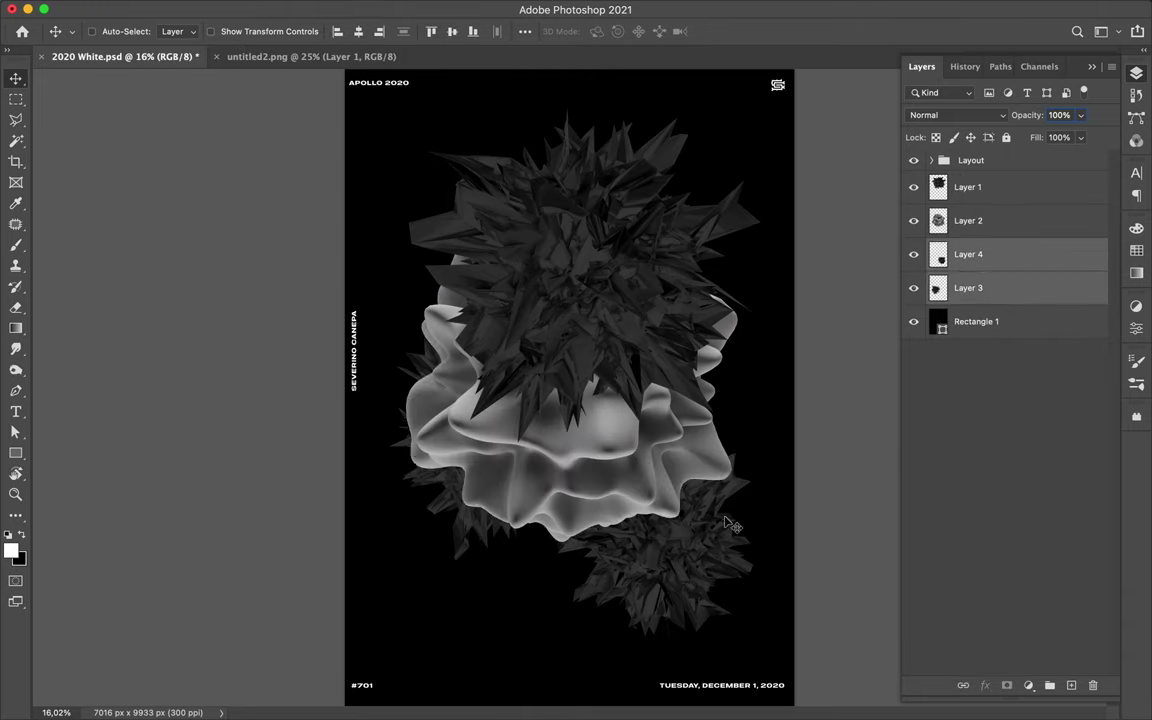
pyautogui.moveTo(461, 461)
pyautogui.mouseDown()
pyautogui.moveTo(462, 594)
pyautogui.moveTo(462, 555)
pyautogui.mouseUp()
pyautogui.hotkey('ctrl', ']')
pyautogui.hotkey('ctrl', ']')
pyautogui.hotkey('ctrl', 't')
pyautogui.moveTo(598, 606); pyautogui.dragTo(573, 597)
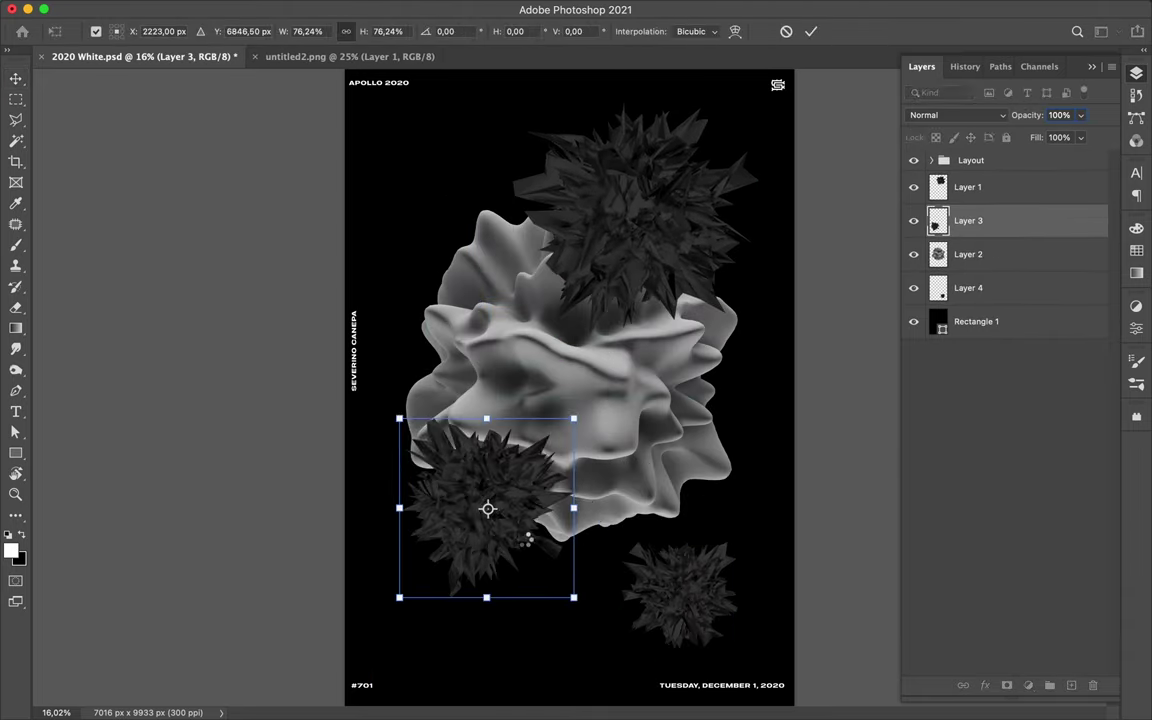
# Step: Fill the spiky shape's selection black and Gaussian-blur it into a soft shadow
pyautogui.press('x')
pyautogui.hotkey('alt', 'BackSpace')
pyautogui.hotkey('ctrl', 'd')
pyautogui.press('v')
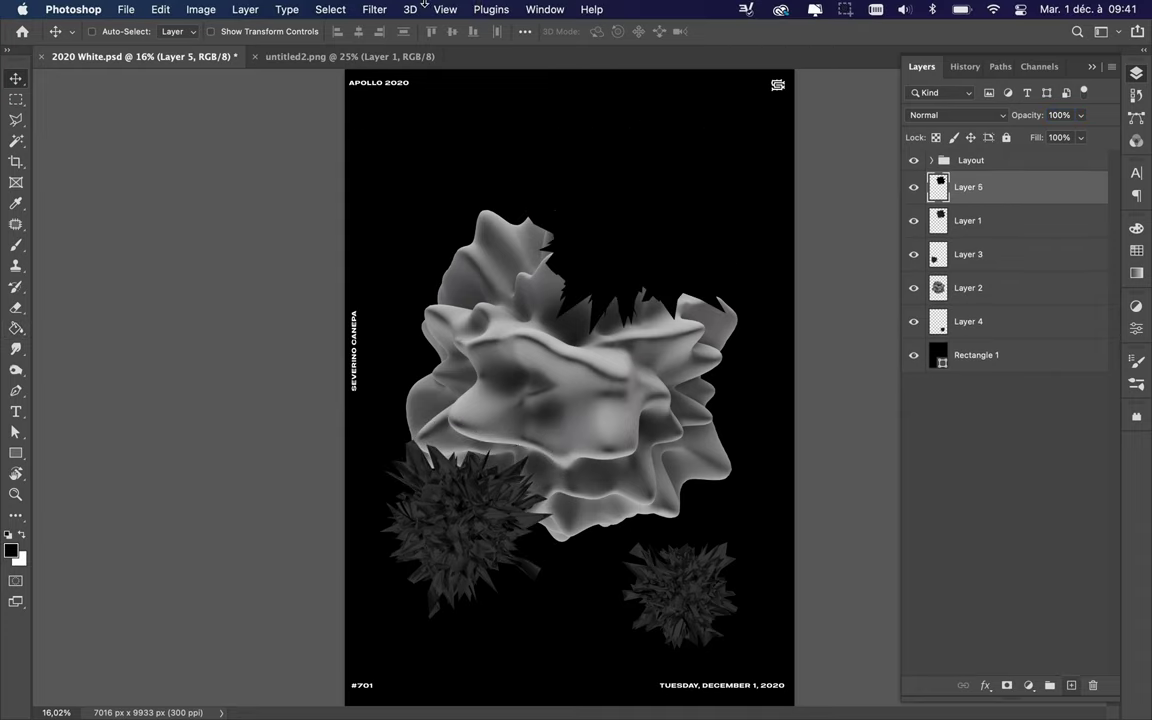
pyautogui.hotkey('ctrl', 'alt', 'f')
pyautogui.click(921, 92)
pyautogui.hotkey('ctrl', '[')
# Step: Create a new layer and fill the bottom-right spiky shape's selection black for another shadow
pyautogui.rightClick(793, 482)
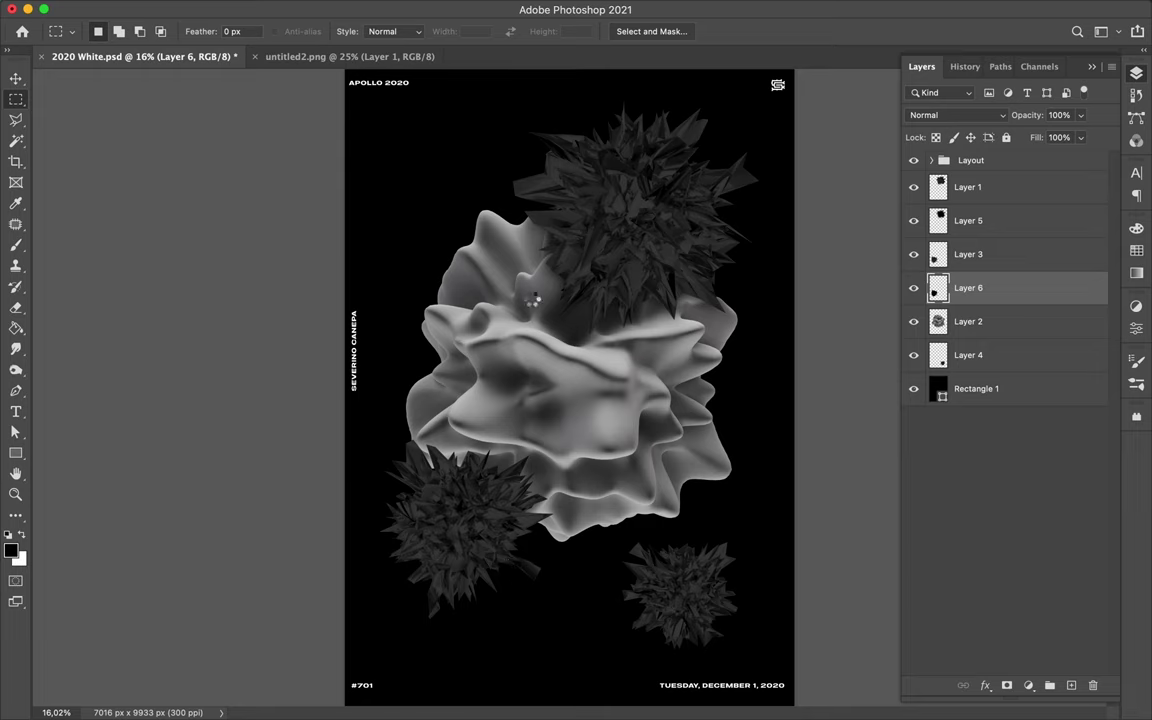
pyautogui.hotkey('ctrl', 'shift', 'alt', 'n')
pyautogui.hotkey('alt', 'BackSpace')
pyautogui.hotkey('ctrl', 'd')
pyautogui.press('m')
pyautogui.click(373, 10)
pyautogui.press('Escape')
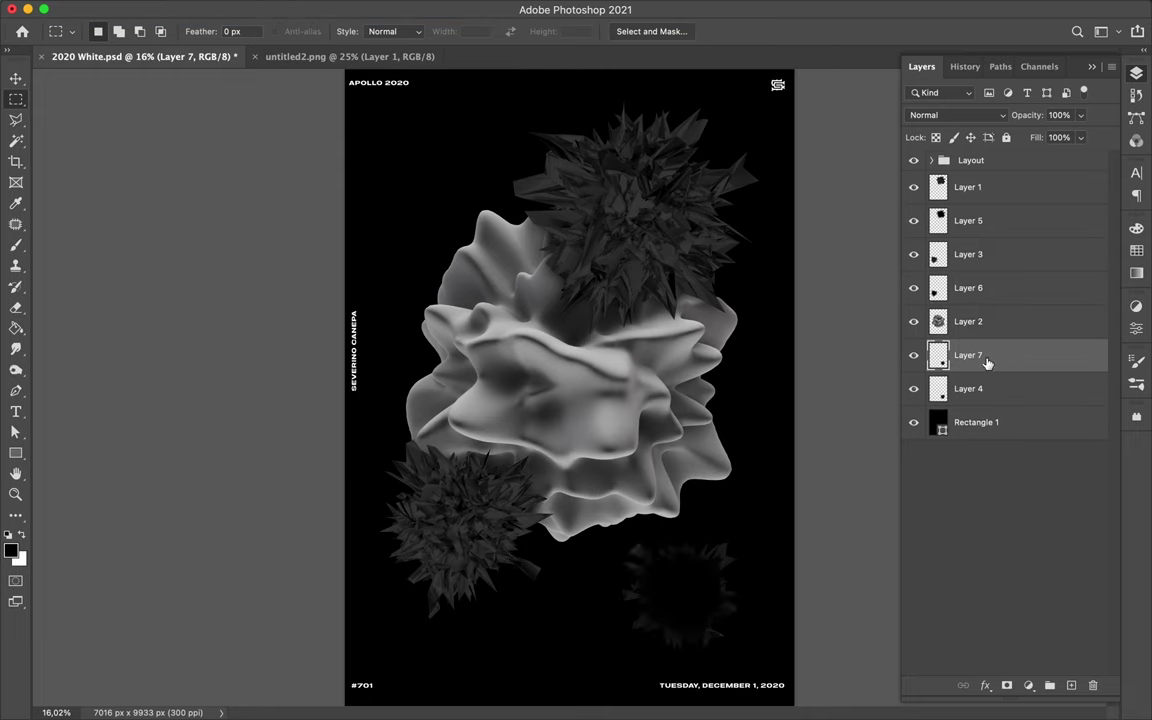
# Step: Place the new shadow below Layer 4 and boost the wavy blob's contrast with Levels
pyautogui.hotkey('ctrl', '[')
pyautogui.press('v')
pyautogui.click(970, 360)
pyautogui.hotkey('ctrl', 'd')
pyautogui.press('m')
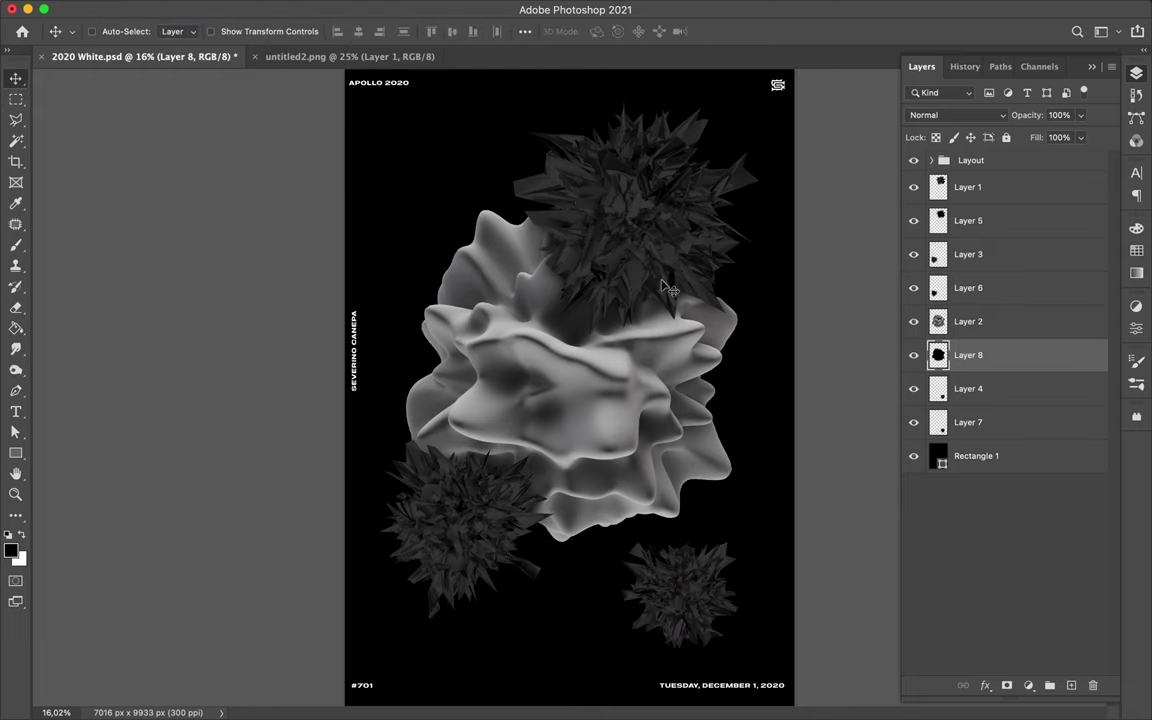
pyautogui.moveTo(905, 470); pyautogui.dragTo(936, 472)
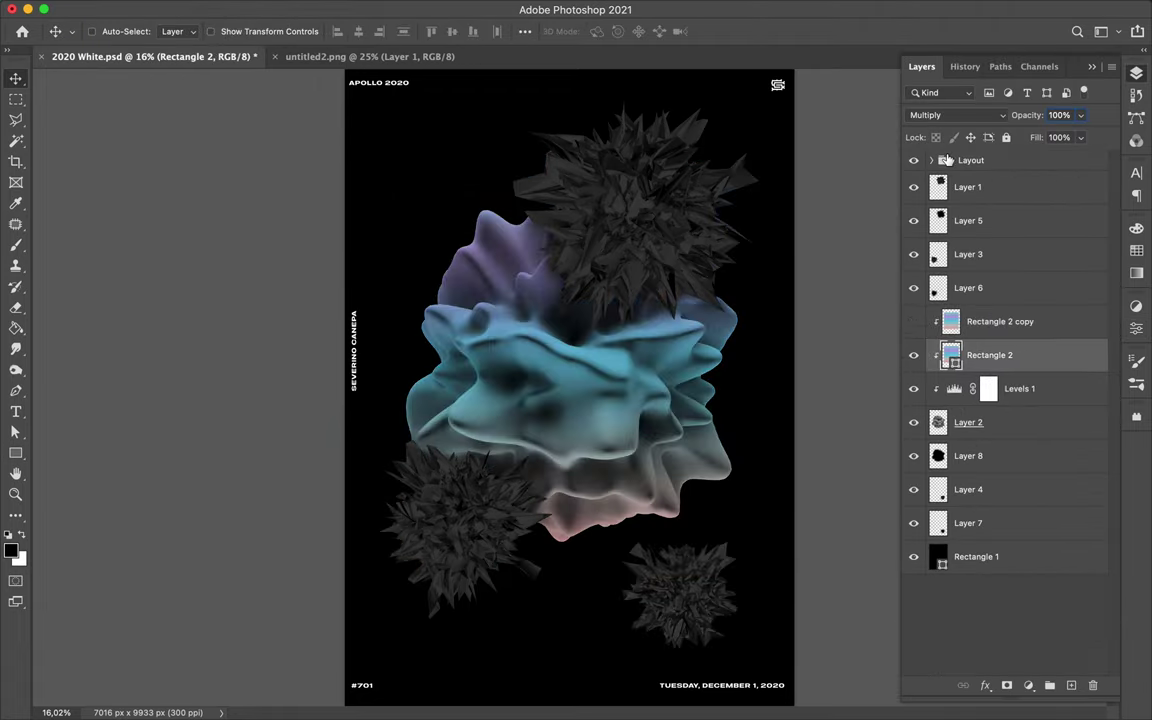
# Step: Blend the gradient in Color mode at 97% fill and discard the blob copy
pyautogui.click(955, 115)
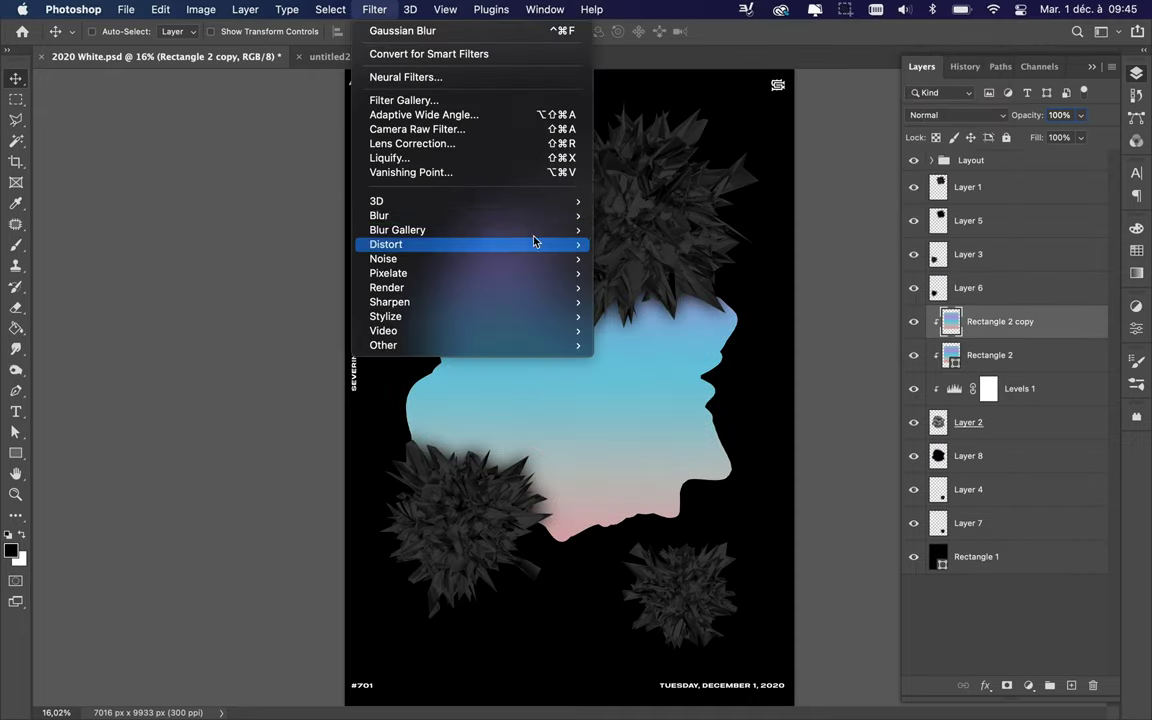
pyautogui.click(920, 94)
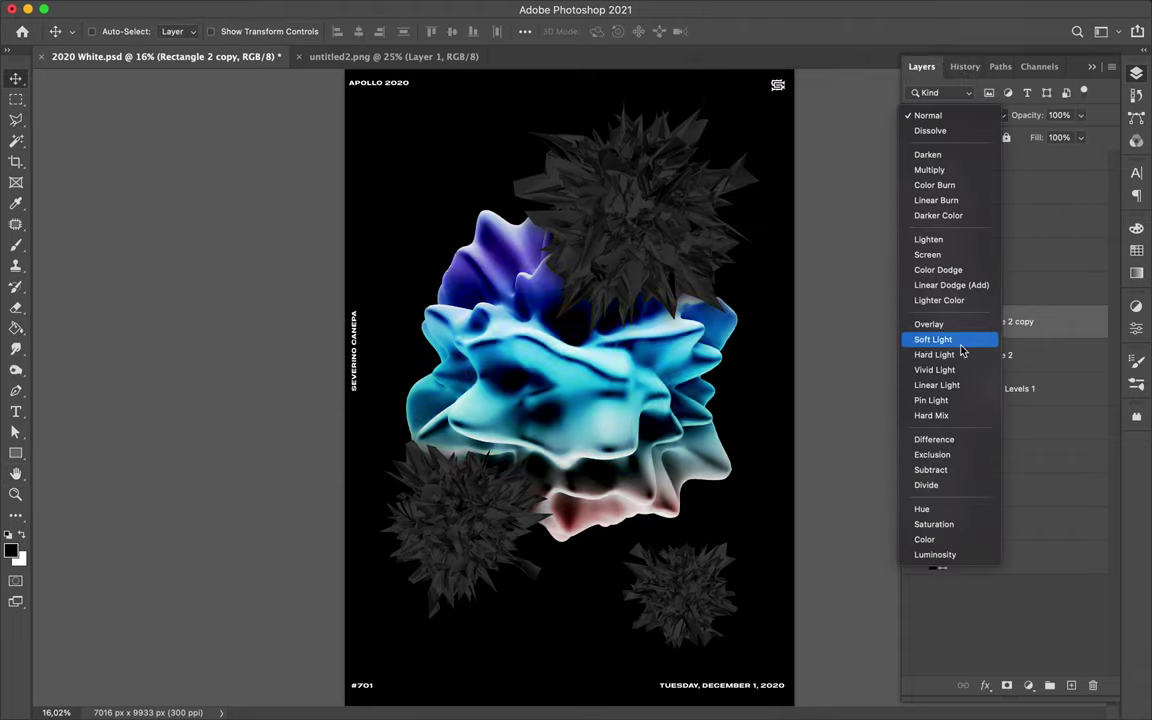
pyautogui.click(955, 539)
pyautogui.moveTo(1080, 137); pyautogui.dragTo(1078, 163)
pyautogui.click(955, 115)
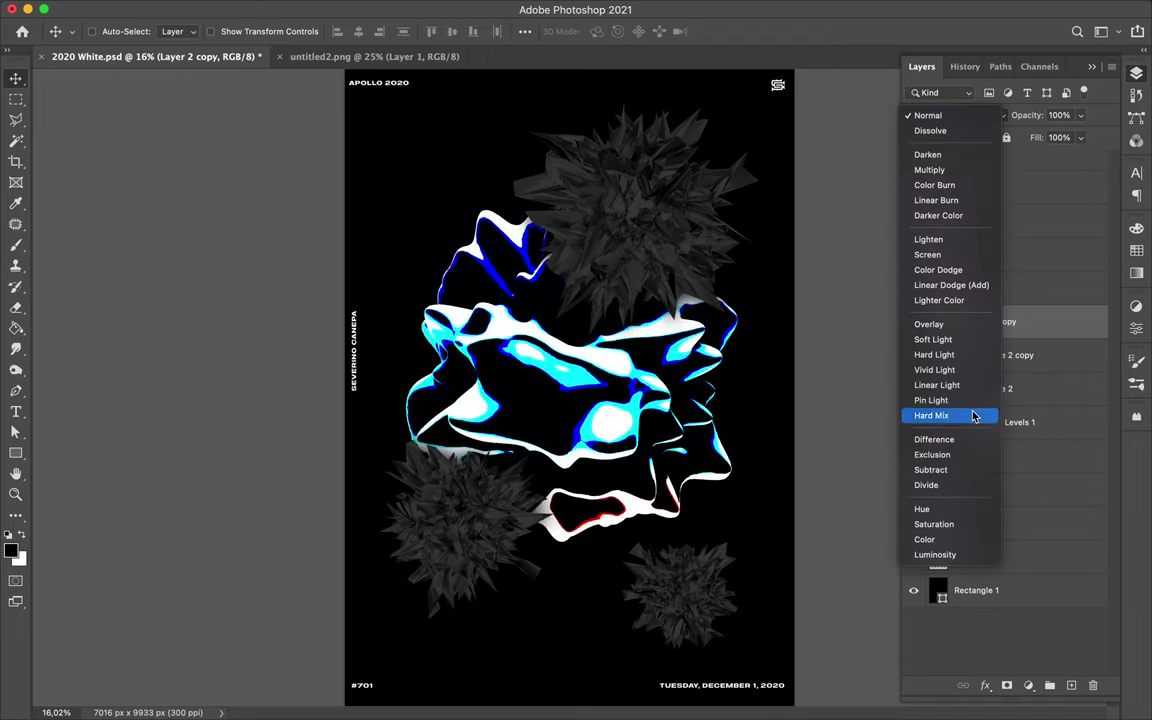
pyautogui.press('Escape')
# Step: Set Rectangle 2 to Color blend mode, delete the spiky layers, and centre the blob
pyautogui.click(1040, 355)
pyautogui.click(955, 115)
pyautogui.click(925, 469)
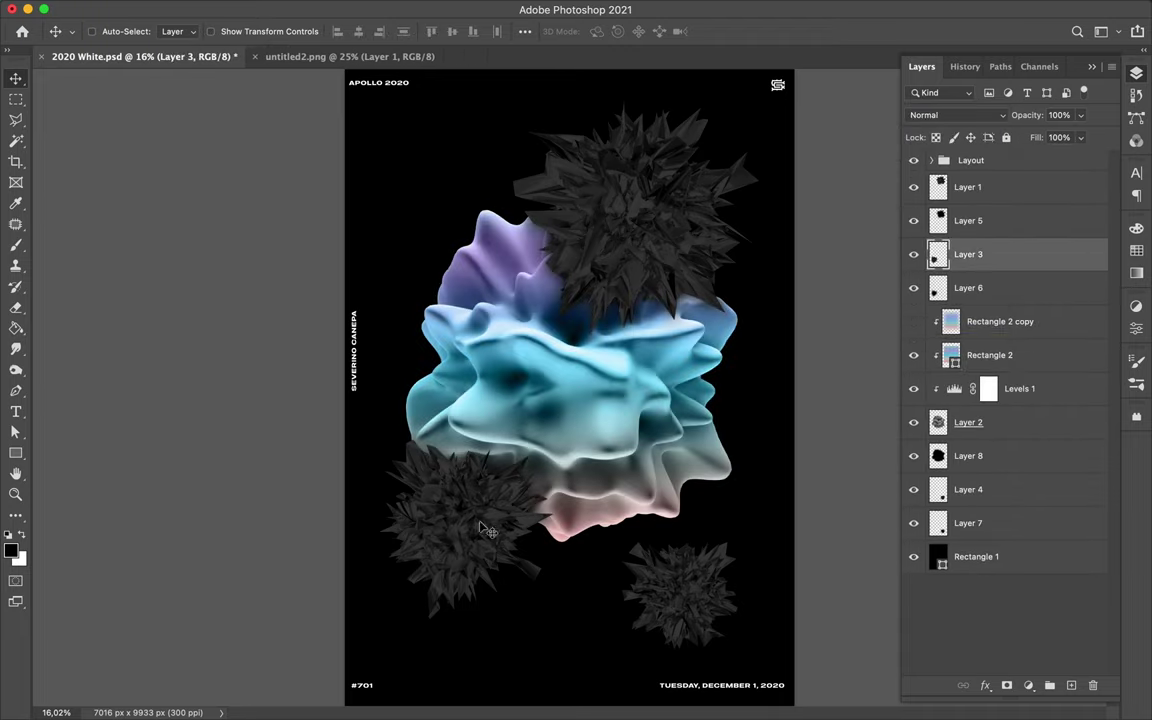
pyautogui.press('Delete')
pyautogui.press('Delete')
pyautogui.press('Delete')
pyautogui.moveTo(580, 390); pyautogui.dragTo(592, 405)
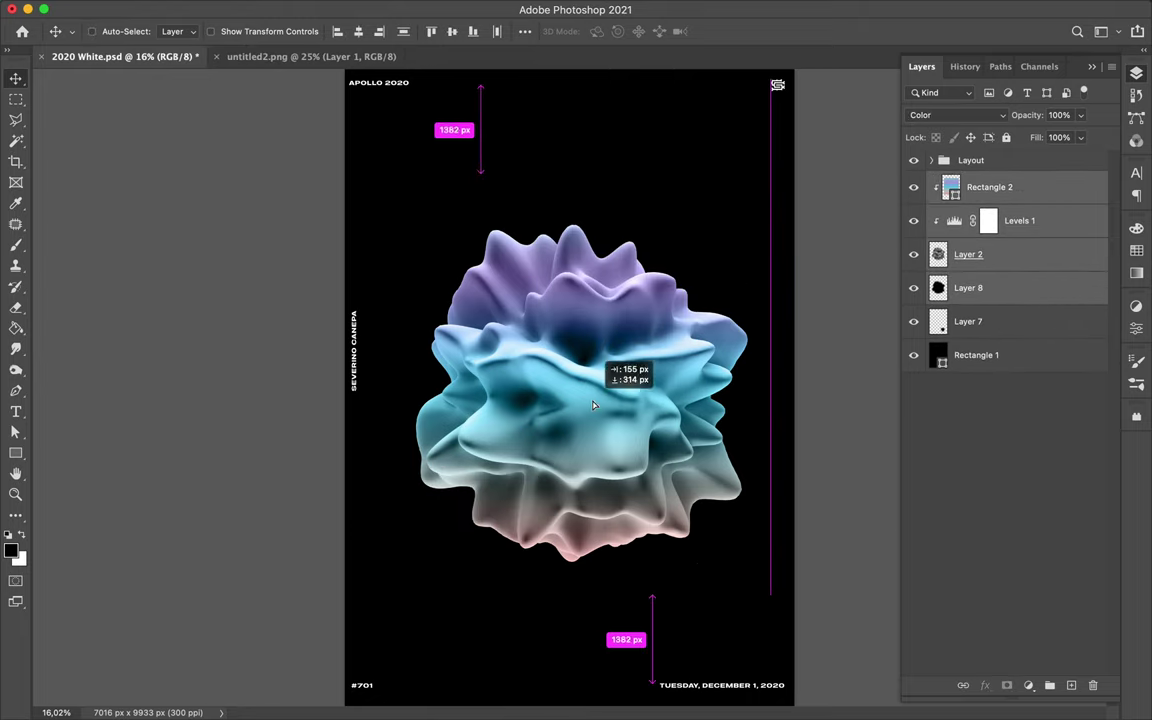
# Step: Rotate the blob and scale it up
pyautogui.hotkey('ctrl', 't')
pyautogui.moveTo(790, 150); pyautogui.dragTo(885, 285)
pyautogui.press('Return')
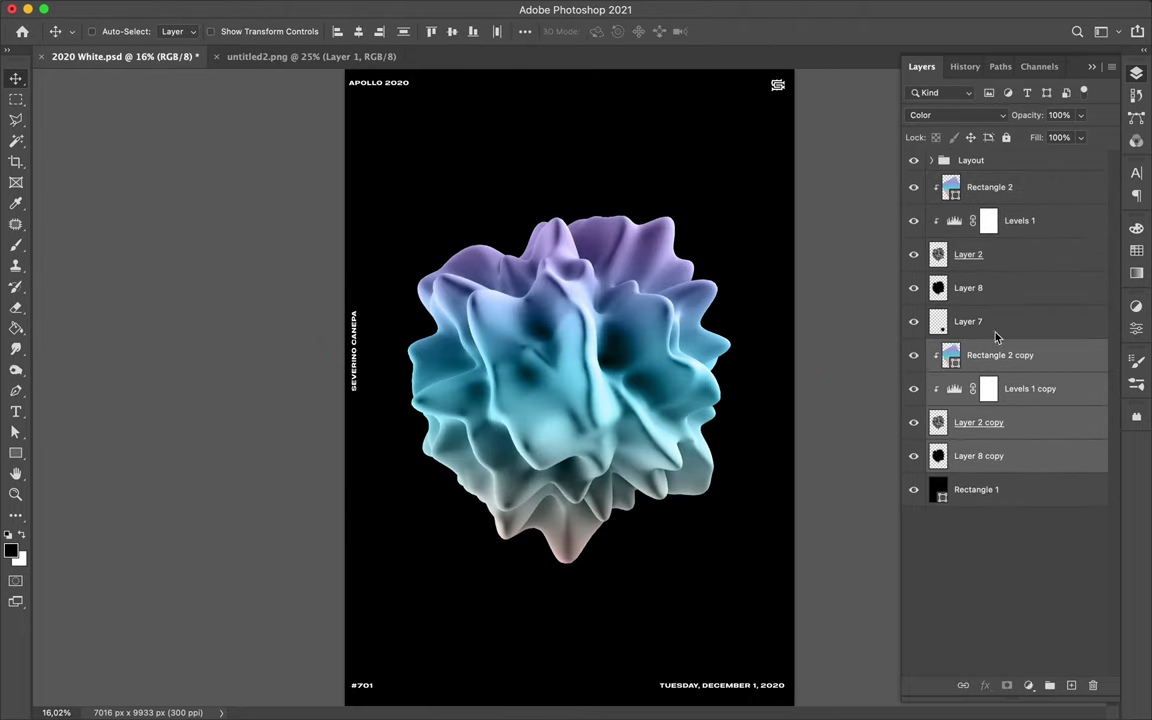
pyautogui.moveTo(583, 375); pyautogui.dragTo(458, 483)
pyautogui.press('Return')
# Step: Blur the Layer 8 copy at 247.5 pixels, shift its hue by +43, and resize it
pyautogui.click(968, 287)
pyautogui.hotkey('ctrl', 'alt', 'f')
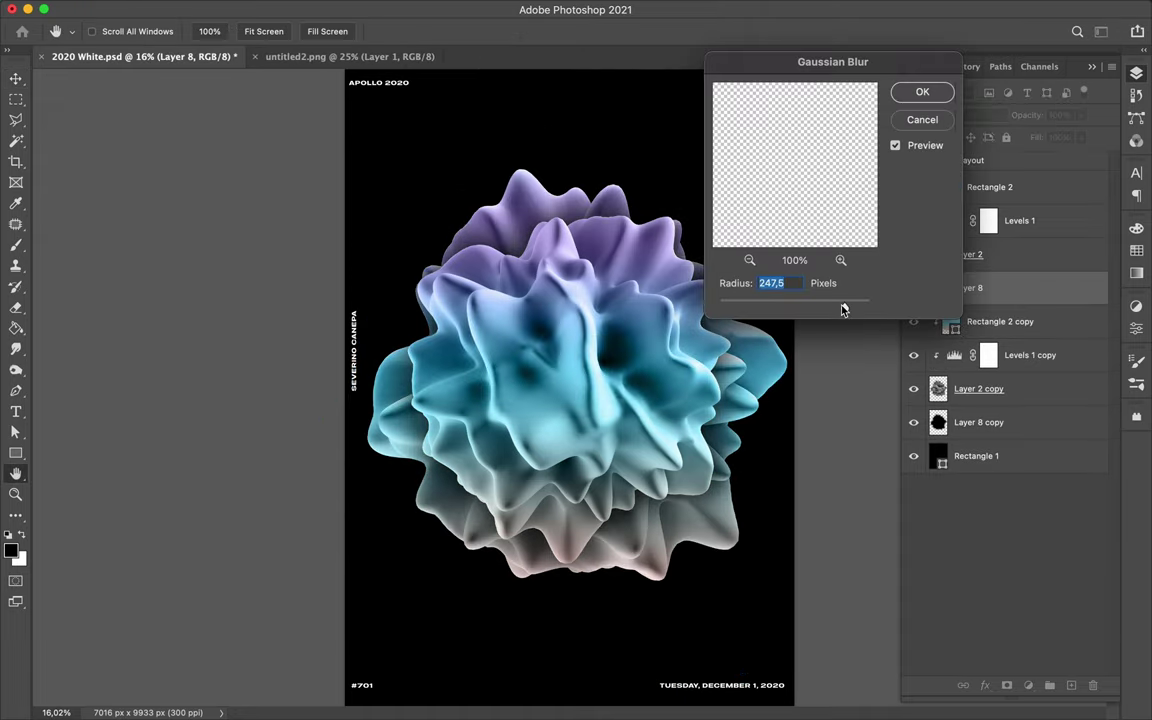
pyautogui.click(921, 90)
pyautogui.moveTo(989, 410); pyautogui.dragTo(1028, 424)
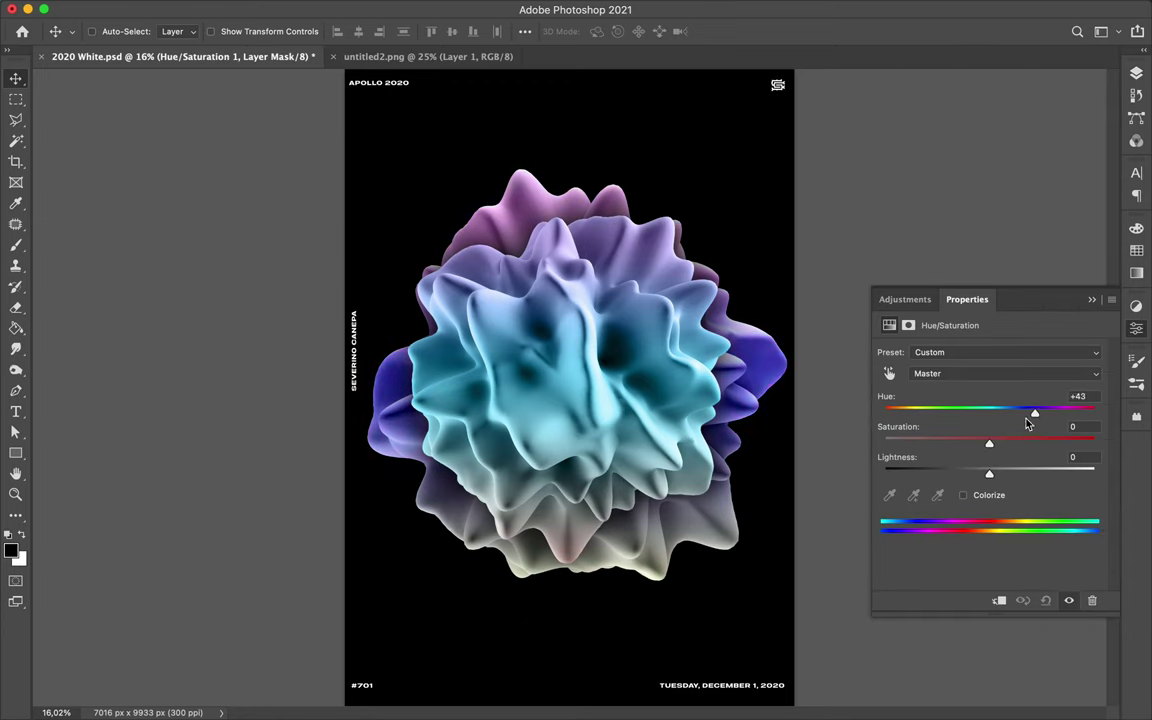
pyautogui.press('F7')
pyautogui.keyDown('shift'); pyautogui.click(986, 321); pyautogui.keyUp('shift')
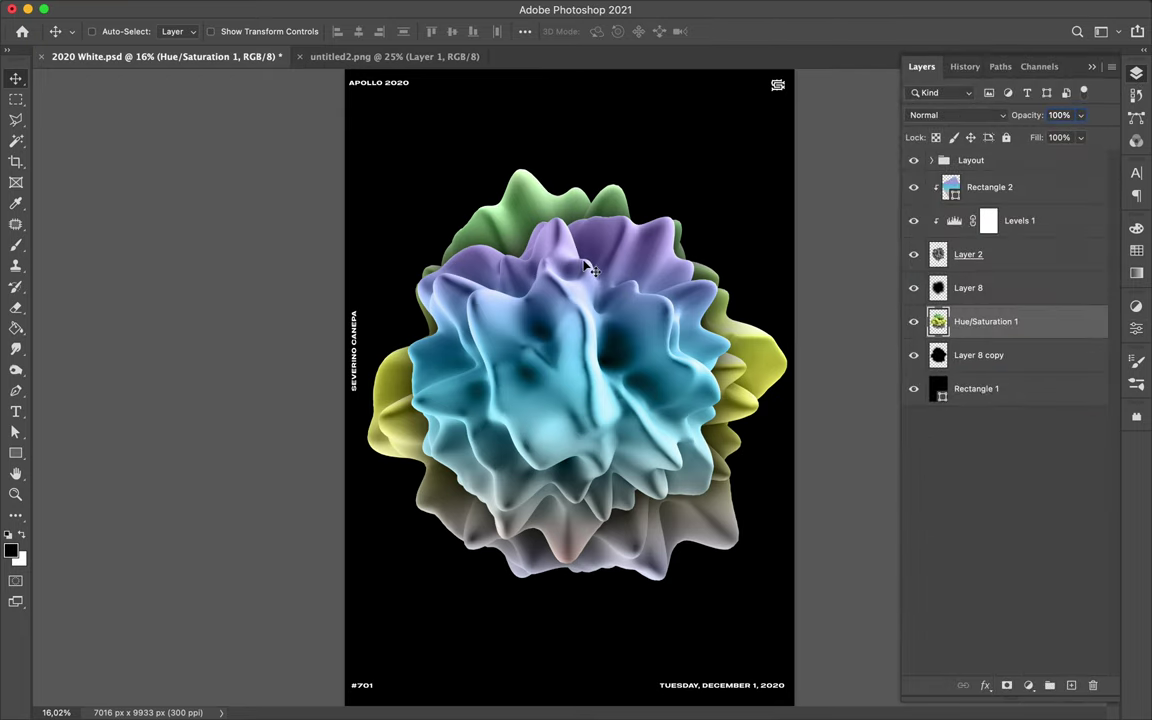
pyautogui.hotkey('ctrl', 't')
pyautogui.press('Return')
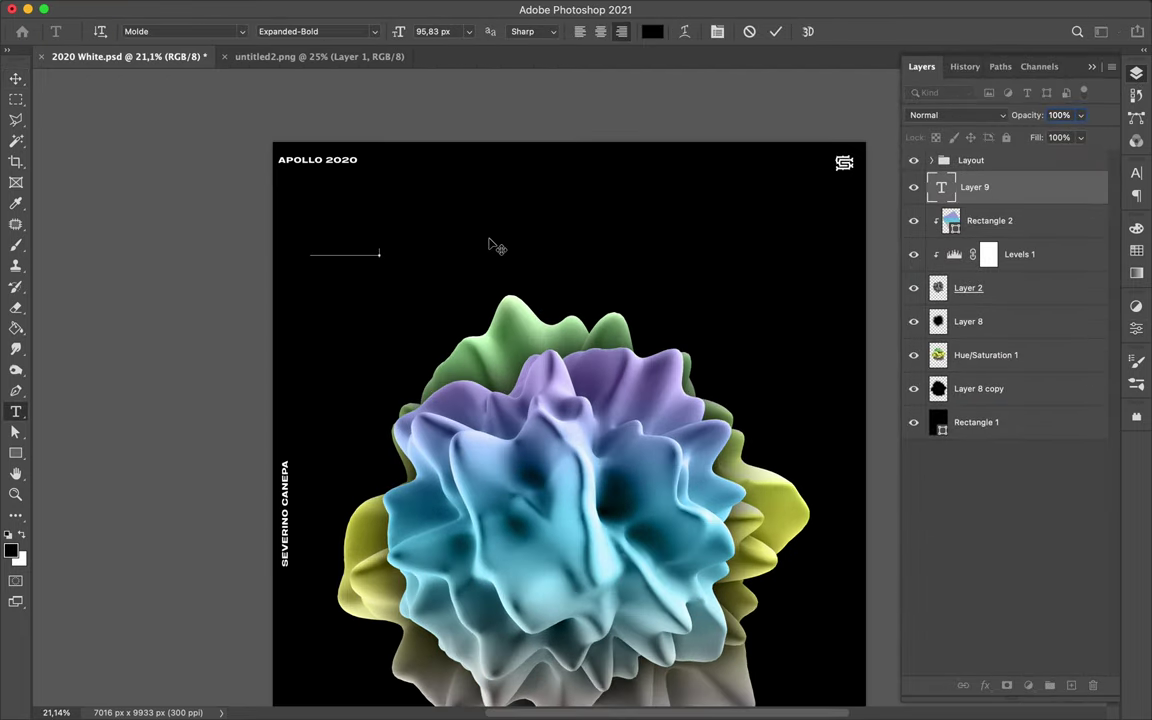
# Step: Start a title text layer above the blob set in Byker Medium
pyautogui.click(1136, 250)
pyautogui.scroll(3, 512, 300)
pyautogui.click(1136, 172)
pyautogui.click(1036, 196)
pyautogui.scroll(-10, 873, 387)
pyautogui.scroll(-5, 963, 503)
pyautogui.click(621, 252)
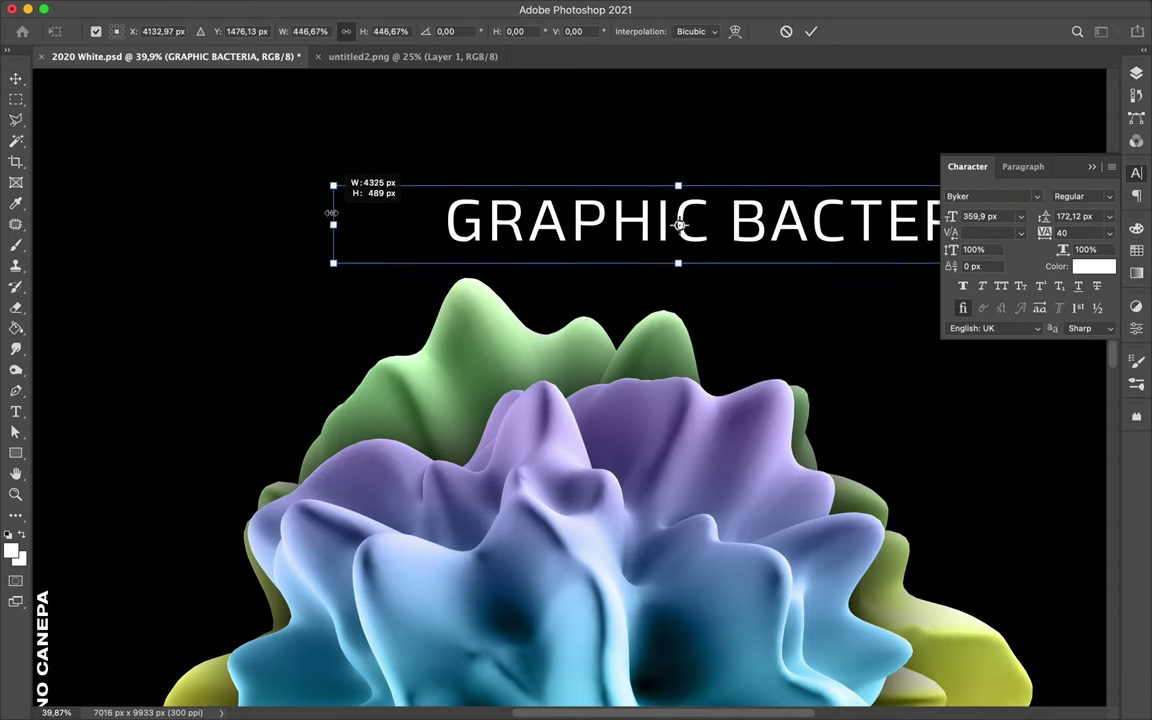
pyautogui.scroll(-3, 360, 217)
pyautogui.press('Down')
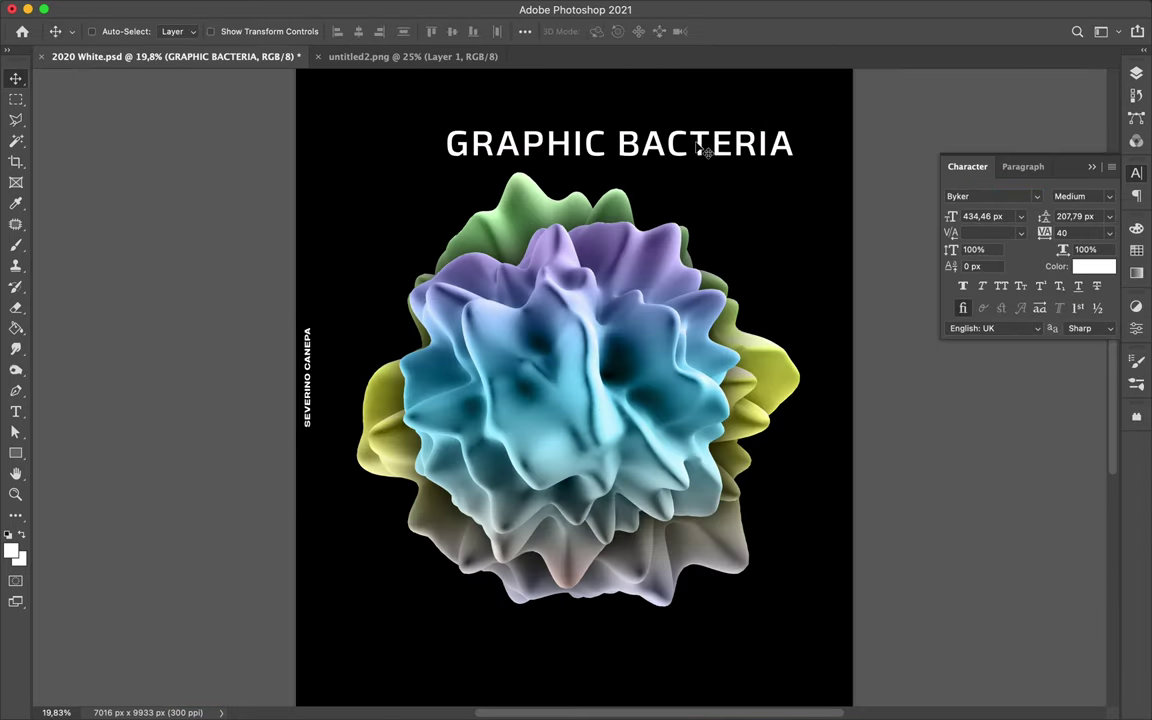
# Step: Split off GRAPHIC as its own line and move it down-left onto the blob
pyautogui.write('PHIC')
pyautogui.hotkey('ctrl', 'Return')
pyautogui.press('v')
pyautogui.moveTo(575, 148); pyautogui.dragTo(503, 226)
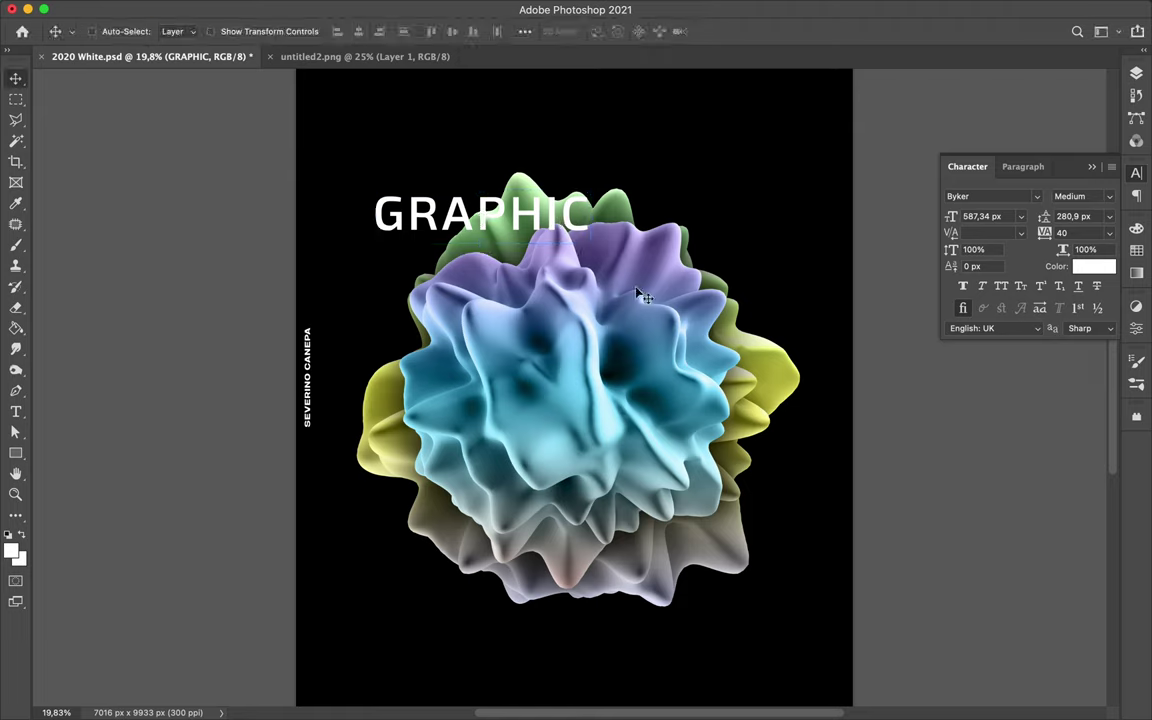
# Step: Give BACTERIA a drop shadow with no offset, softened into a wide glow
pyautogui.click(1136, 73)
pyautogui.rightClick(1000, 186)
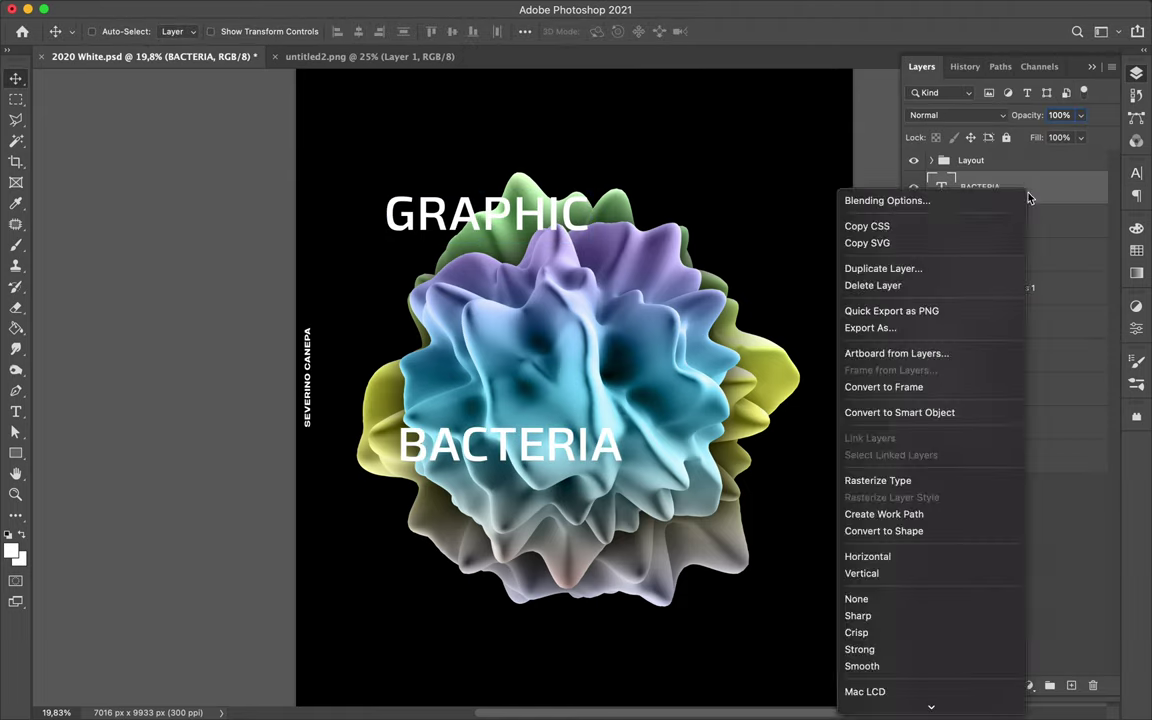
pyautogui.click(887, 198)
pyautogui.click(549, 505)
pyautogui.click(878, 263)
pyautogui.click(926, 198)
pyautogui.moveTo(783, 332); pyautogui.dragTo(770, 332)
pyautogui.moveTo(778, 349); pyautogui.dragTo(803, 365)
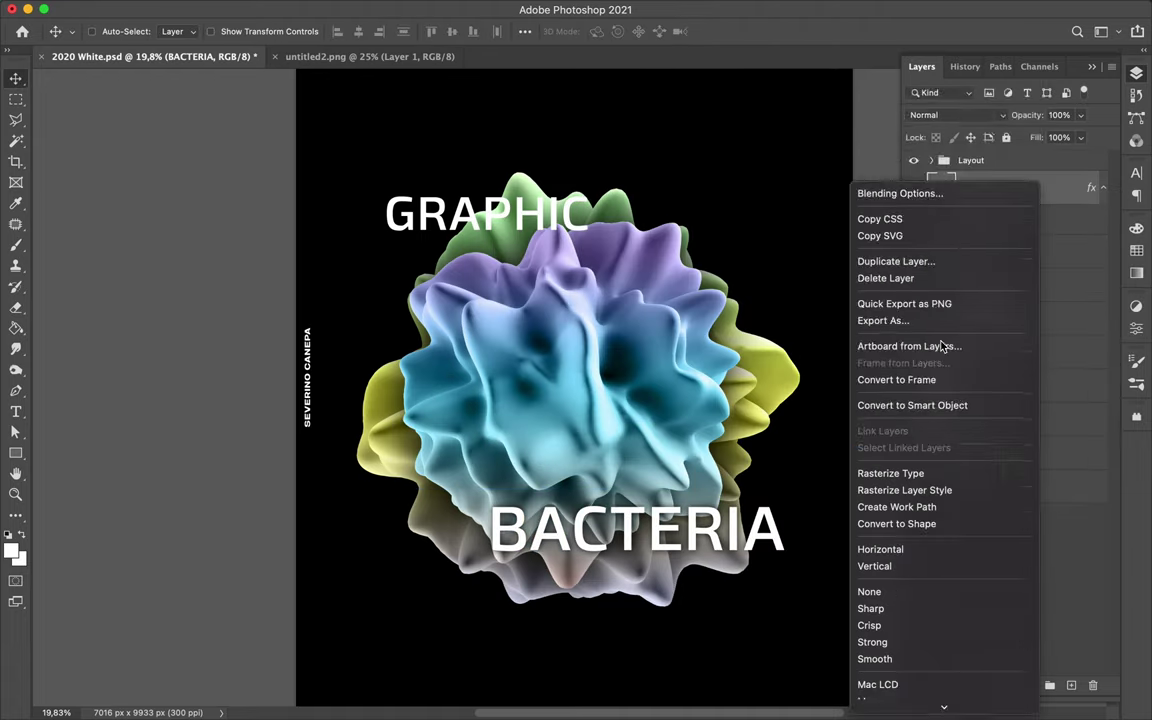
# Step: Make BACTERIA horizontal, enlarge it, and move it to the blob's lower right
pyautogui.click(946, 581)
pyautogui.moveTo(475, 500); pyautogui.dragTo(437, 495)
pyautogui.moveTo(640, 530); pyautogui.dragTo(660, 530)
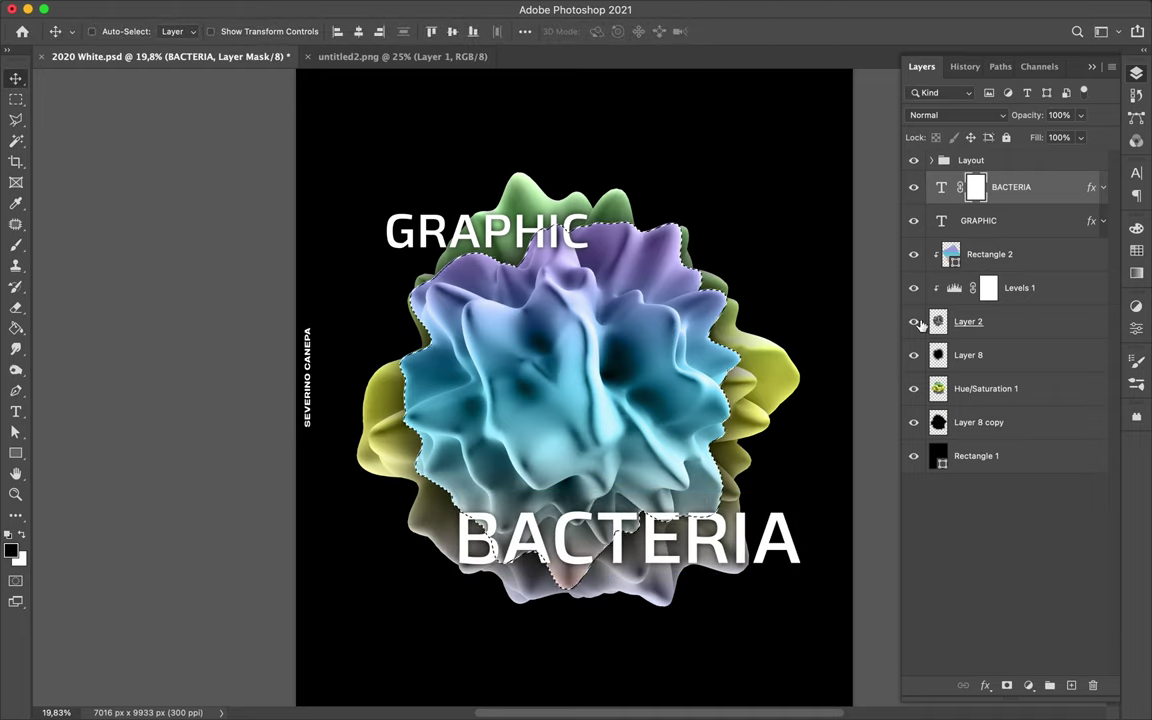
# Step: Hide the top of the letter B using a hard round brush
pyautogui.press('e')
pyautogui.scroll(2, 568, 380)
pyautogui.click(124, 33)
pyautogui.click(100, 290)
pyautogui.click(415, 530)
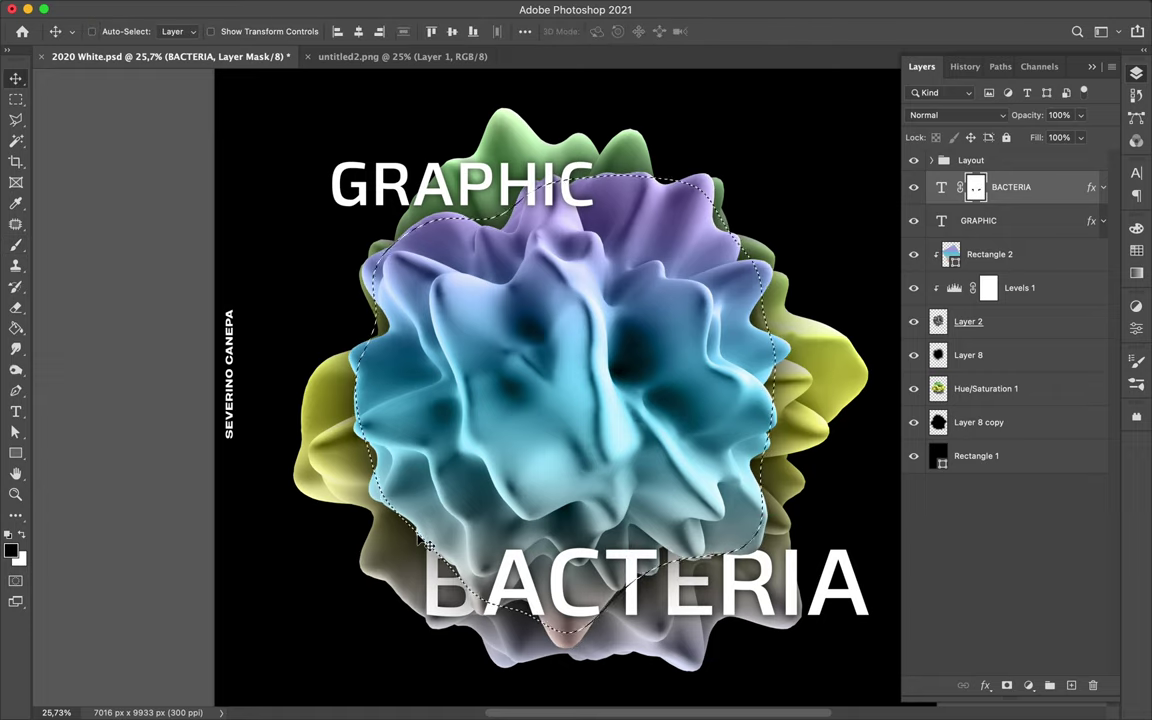
pyautogui.hotkey('ctrl', 'd')
pyautogui.scroll(-3, 540, 570)
# Step: Commit the GRAPHIC transform and nudge the title slightly up and right
pyautogui.press('Return')
pyautogui.scroll(5, 588, 270)
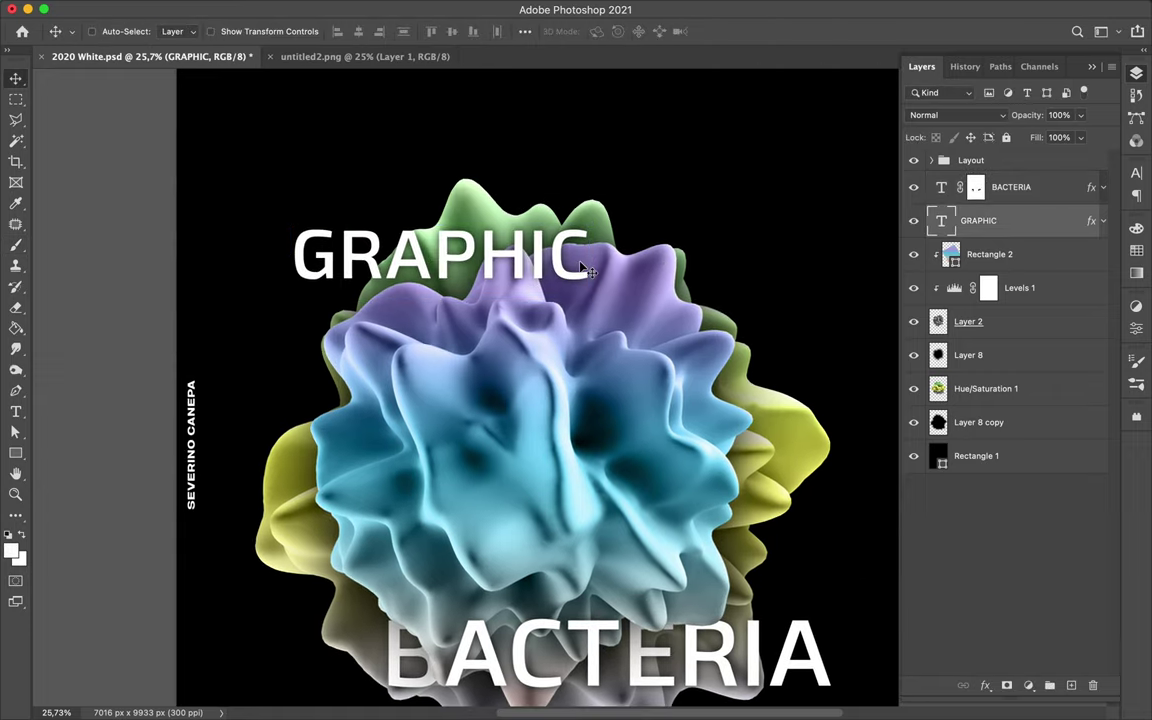
pyautogui.moveTo(617, 253); pyautogui.dragTo(629, 241)
pyautogui.click(410, 233)
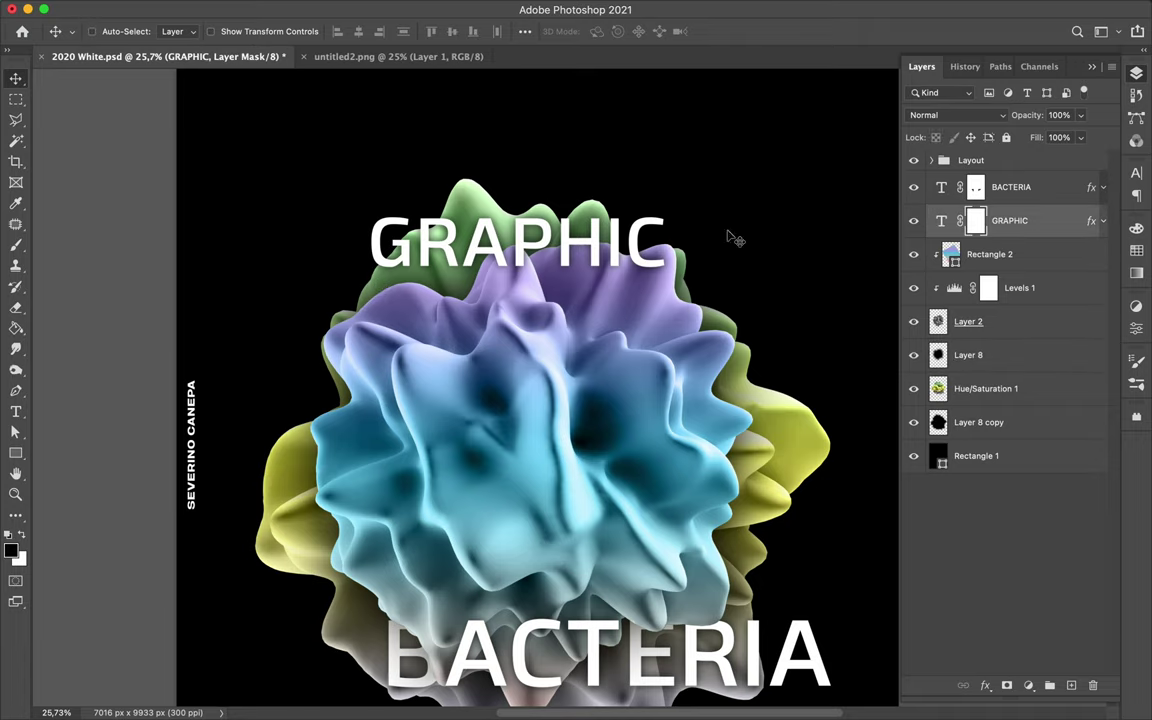
pyautogui.scroll(5, 583, 275)
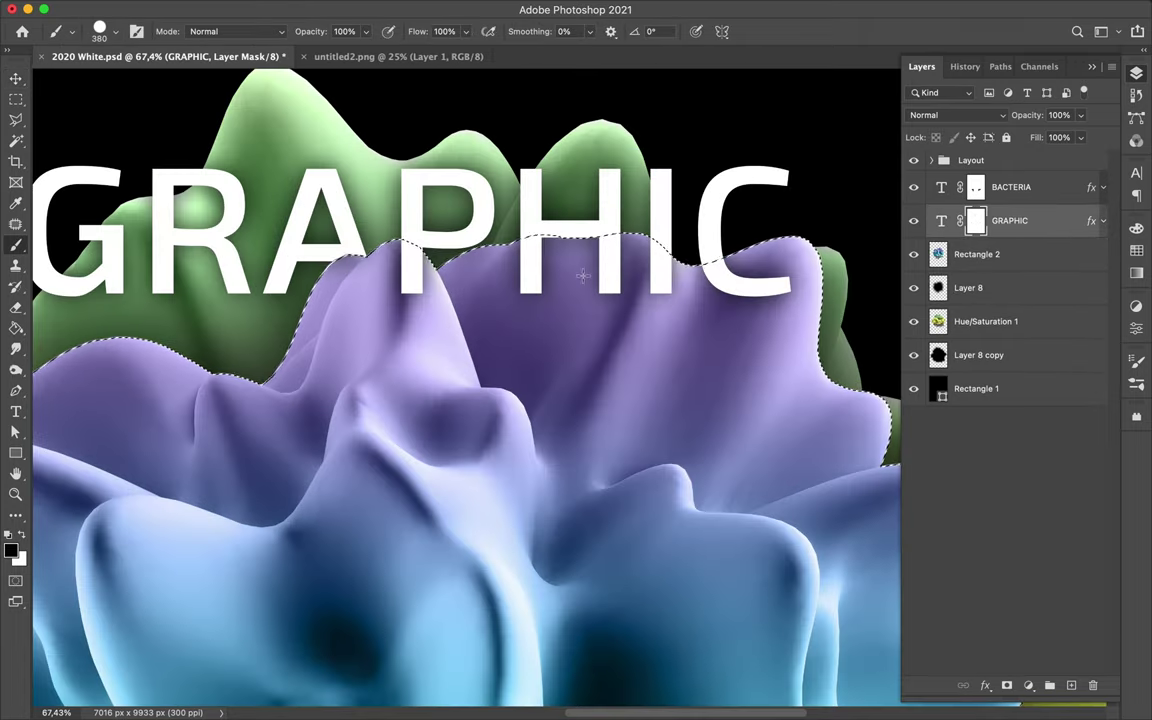
# Step: Mask GRAPHIC's letters where the blob overlaps, using progressively smaller brush sizes
pyautogui.click(100, 31)
pyautogui.moveTo(75, 52); pyautogui.dragTo(45, 52)
pyautogui.click(609, 313)
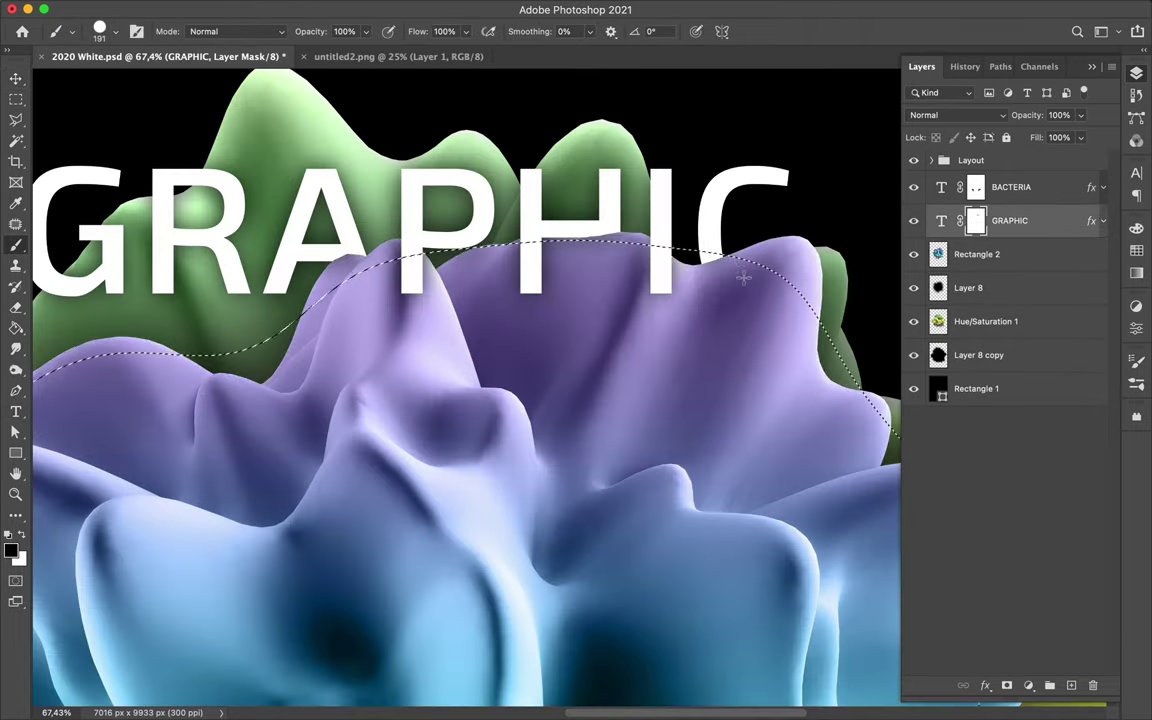
pyautogui.click(100, 31)
pyautogui.moveTo(45, 52); pyautogui.dragTo(30, 52)
pyautogui.click(596, 218)
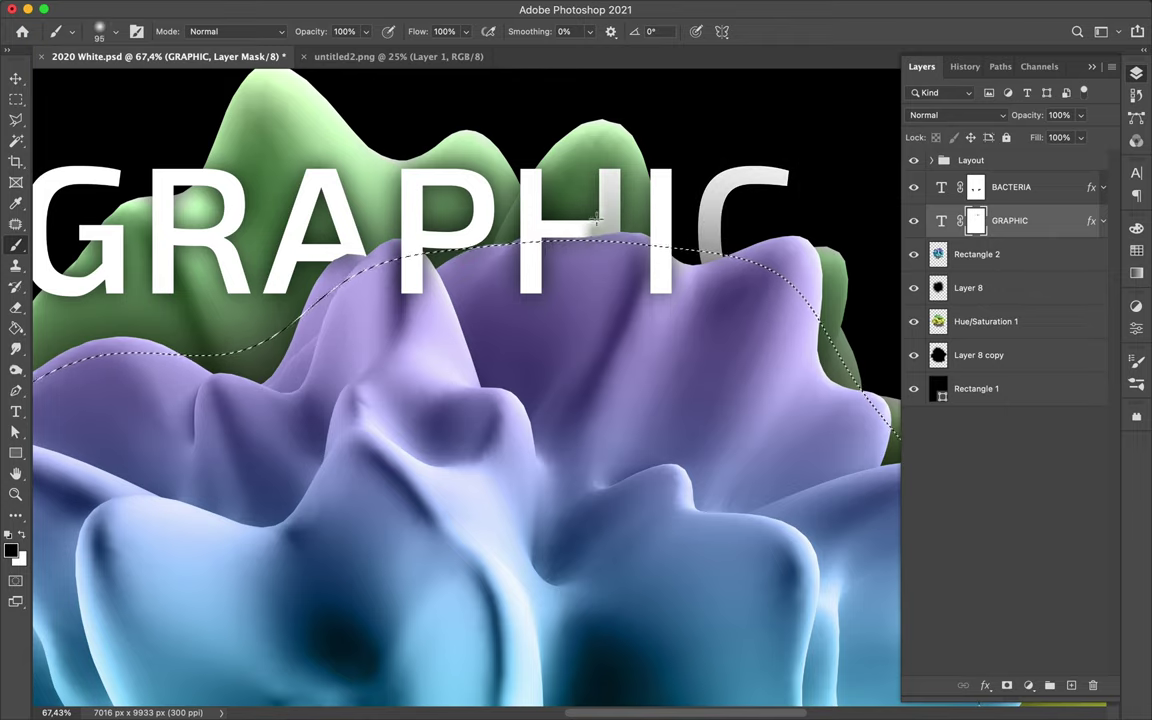
pyautogui.hscroll(-3, 598, 244)
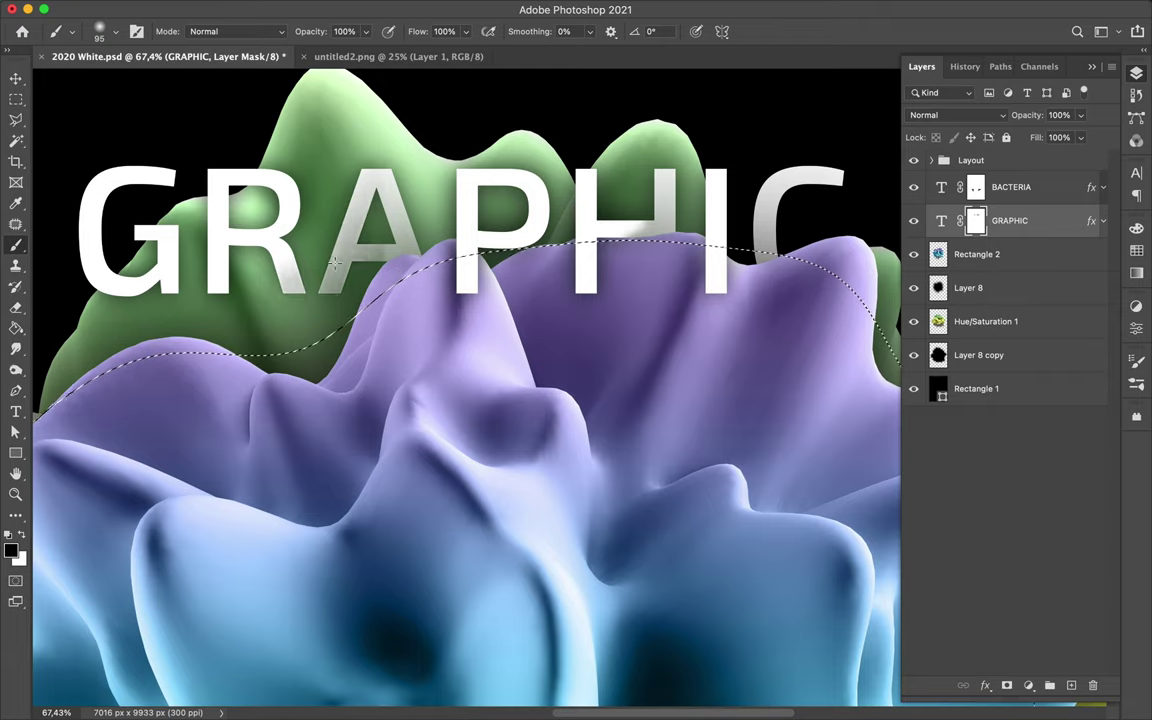
pyautogui.scroll(-5, 396, 160)
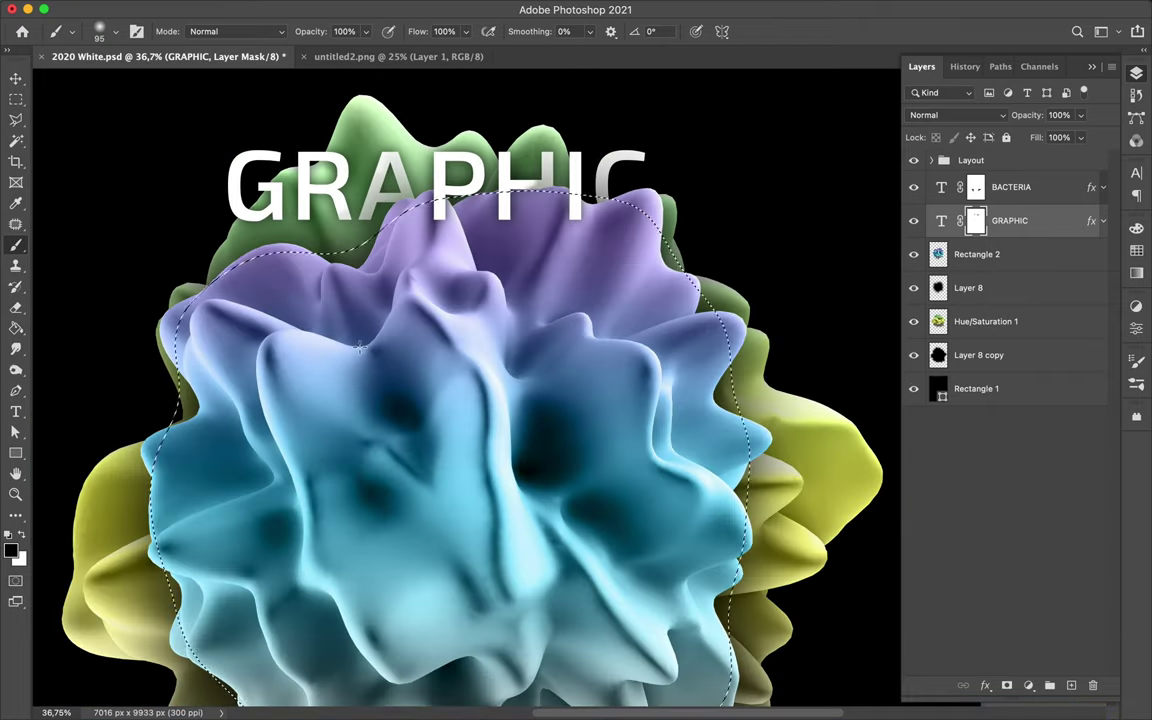
# Step: Try a right-shifted duplicate of the blob layers, then remove it
pyautogui.press('m')
pyautogui.press('v')
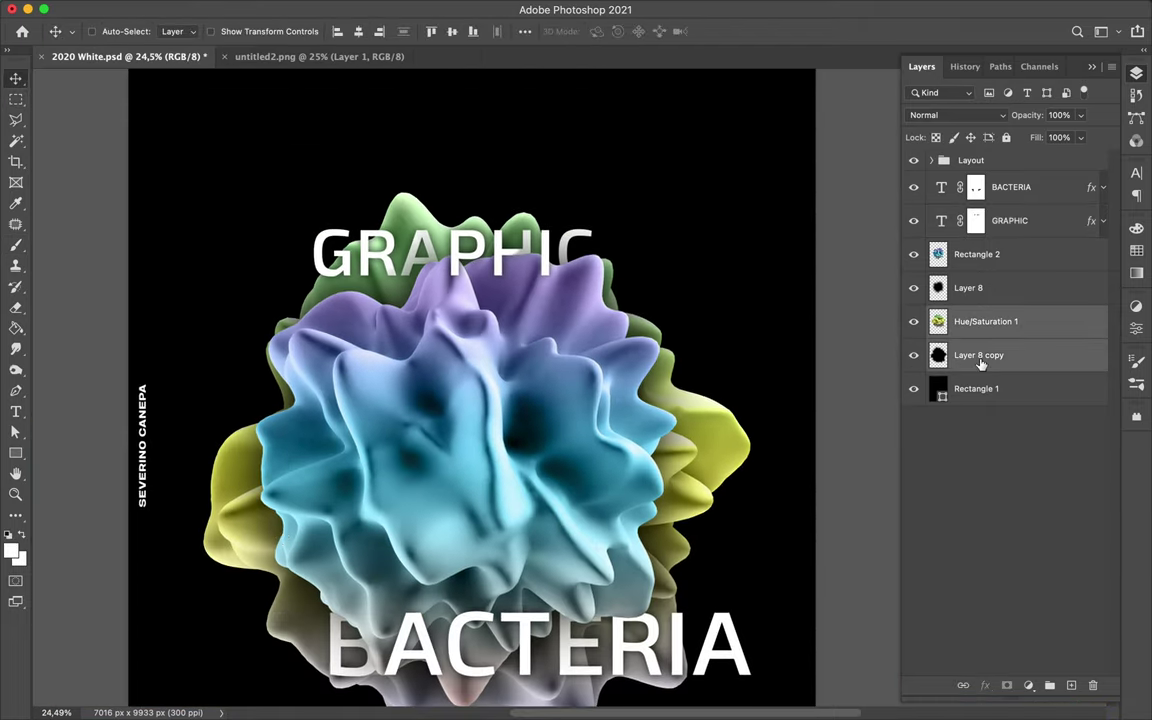
pyautogui.keyDown('alt'); pyautogui.moveTo(296, 484); pyautogui.dragTo(840, 440); pyautogui.keyUp('alt')
pyautogui.scroll(-3, 537, 500)
pyautogui.press('Delete')
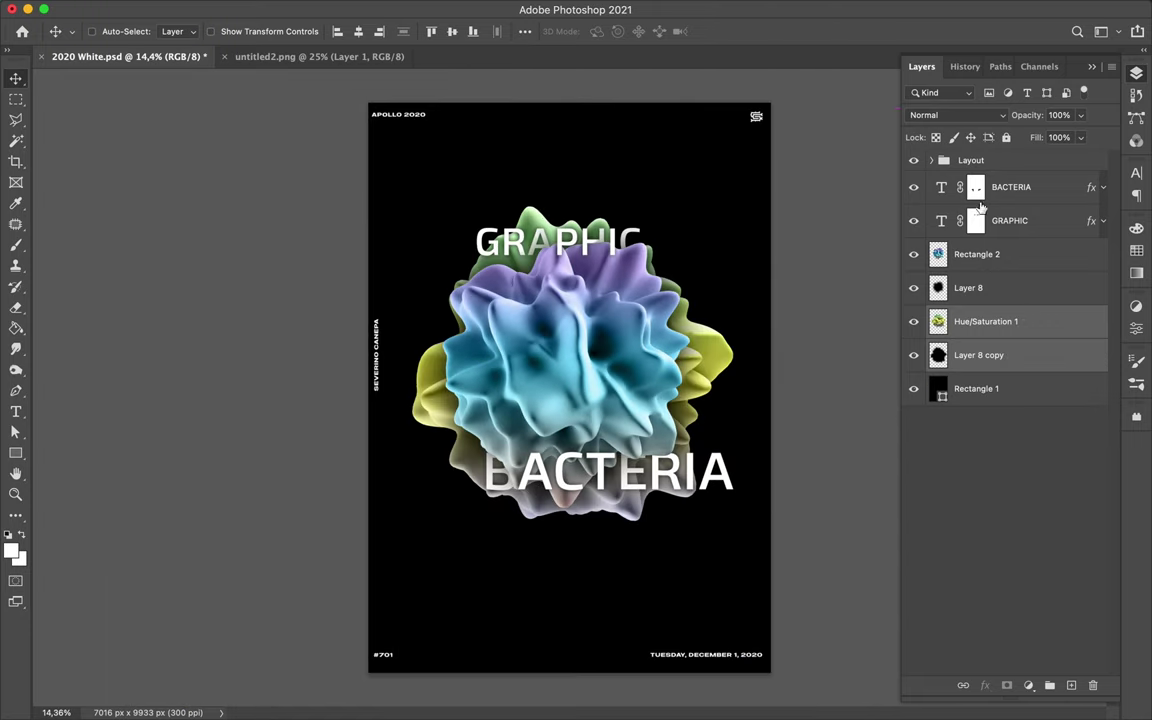
# Step: Enlarge the blob layer with Free Transform
pyautogui.hotkey('ctrl', 't')
pyautogui.moveTo(576, 617); pyautogui.dragTo(575, 400)
pyautogui.press('Return')
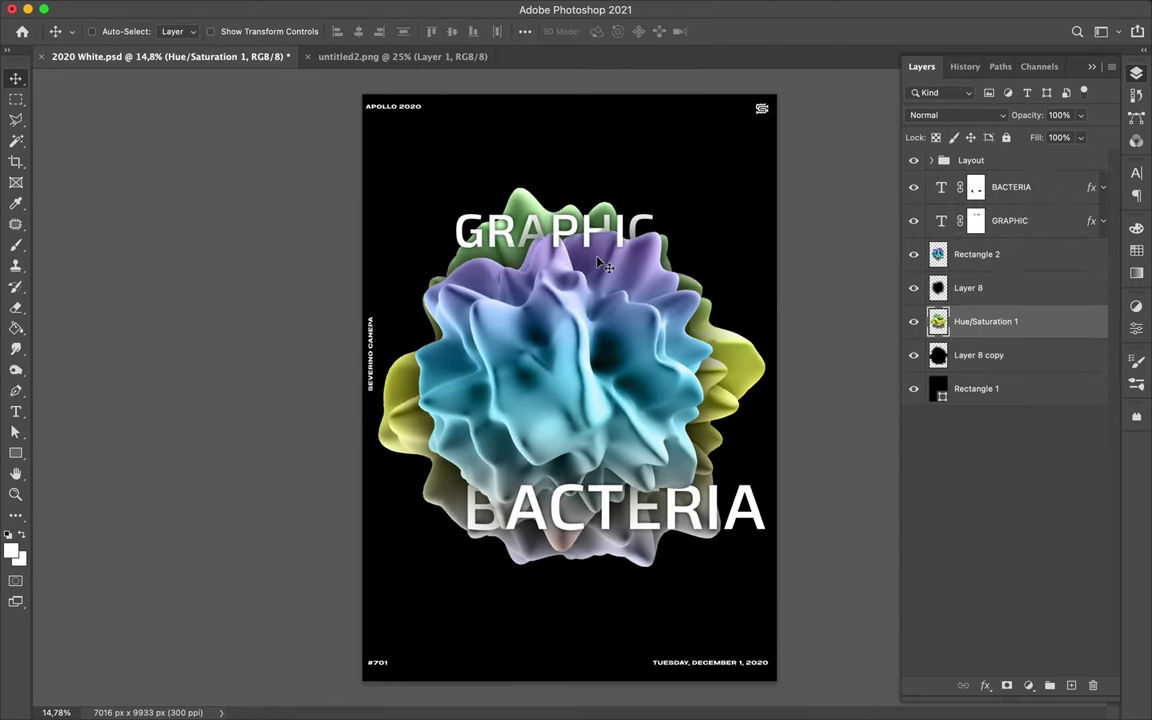
# Step: Replace the old titles, set GRAPHIC in Bw Modelica, and place it below Layer 8
pyautogui.press('Delete')
pyautogui.scroll(-5, 960, 420)
pyautogui.scroll(-5, 960, 420)
pyautogui.scroll(-5, 898, 583)
pyautogui.click(898, 583)
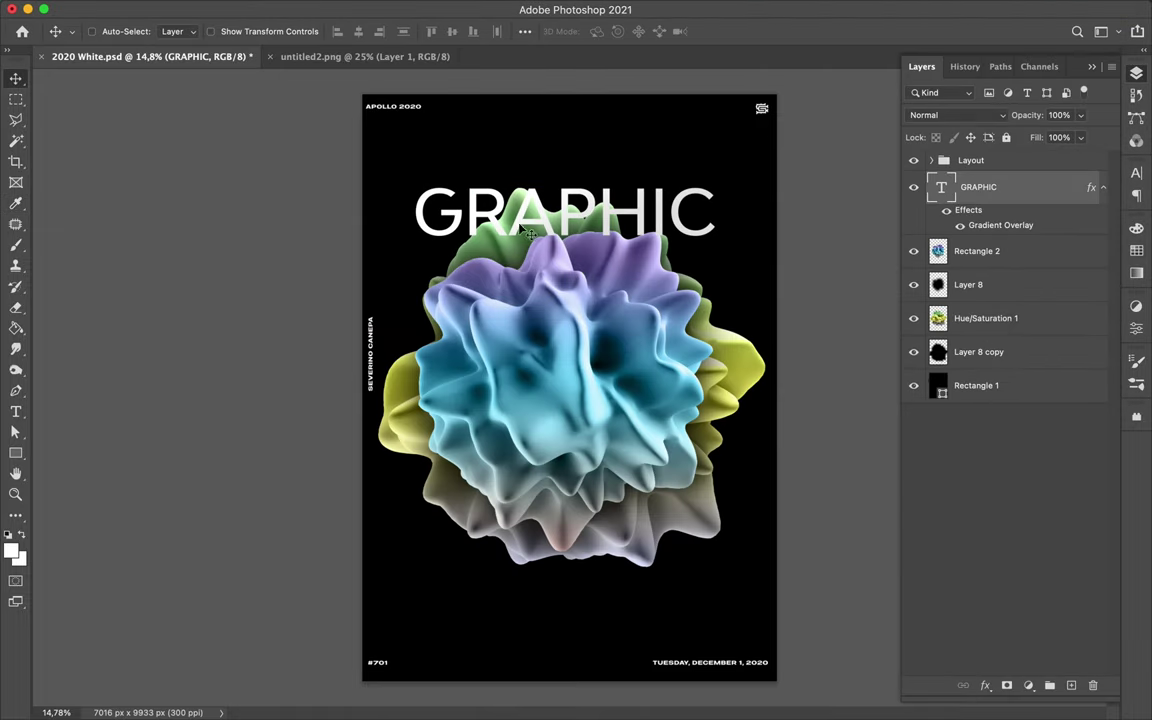
pyautogui.moveTo(990, 187); pyautogui.dragTo(1073, 280)
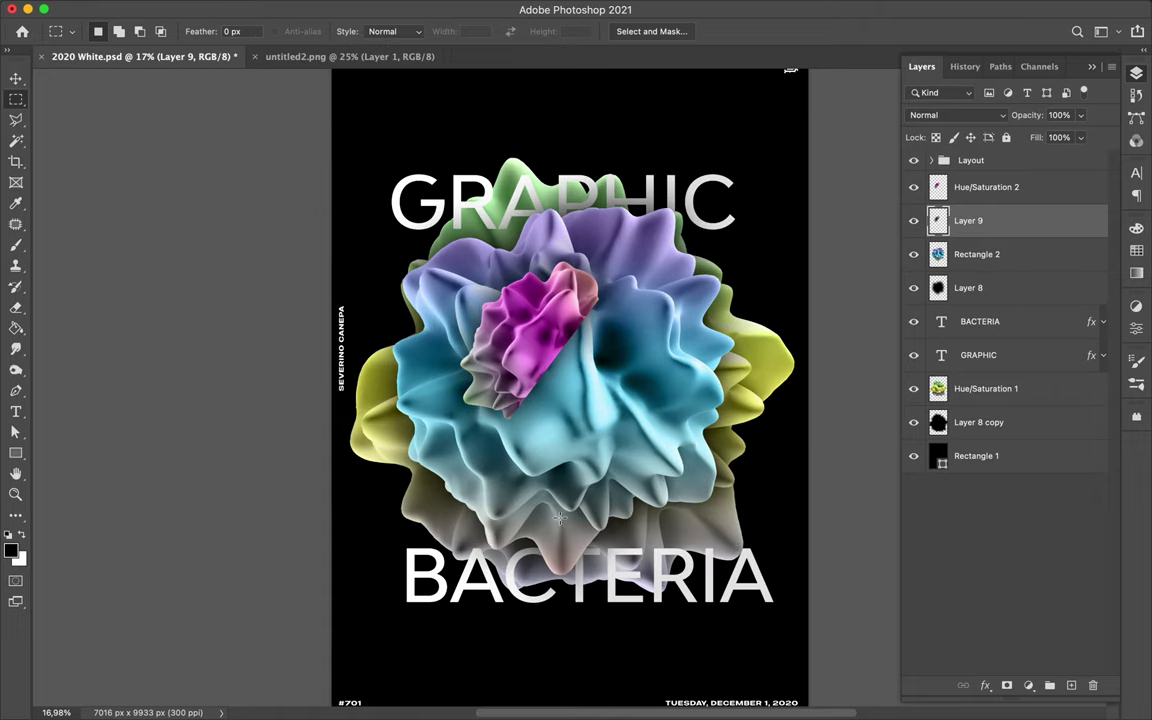
# Step: Outline a diagonal piece of the Rectangle 2 blob with the Polygonal Lasso
pyautogui.click(621, 366)
pyautogui.press('l')
pyautogui.click(557, 215)
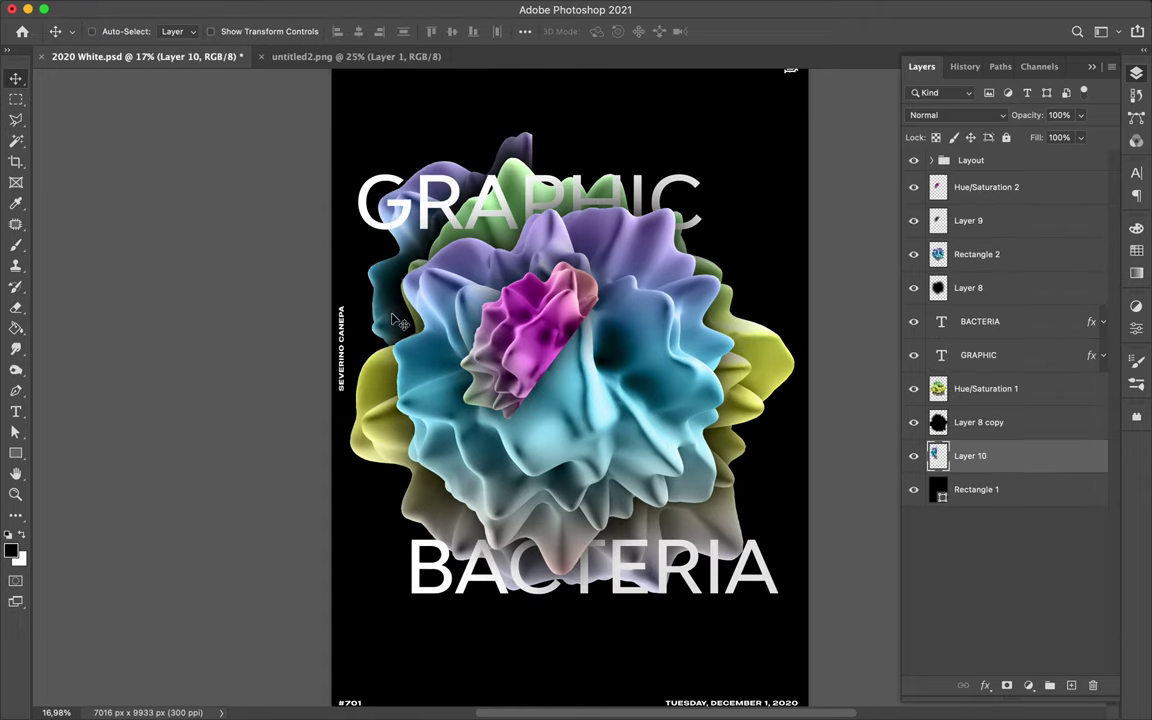
pyautogui.click(669, 140)
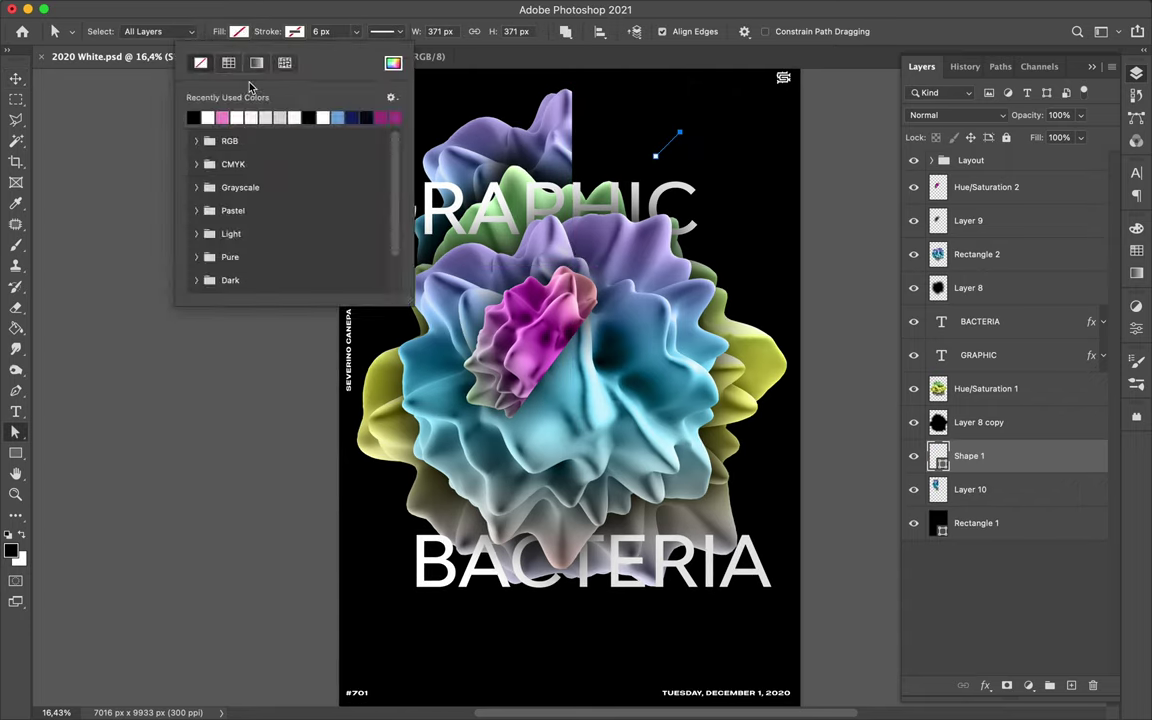
pyautogui.scroll(5, 668, 140)
# Step: Place the Group 1 hatch stripes beside GRAPHIC's C and distribute them evenly
pyautogui.moveTo(620, 110)
pyautogui.mouseDown()
pyautogui.moveTo(703, 156)
pyautogui.moveTo(680, 268)
pyautogui.mouseUp()
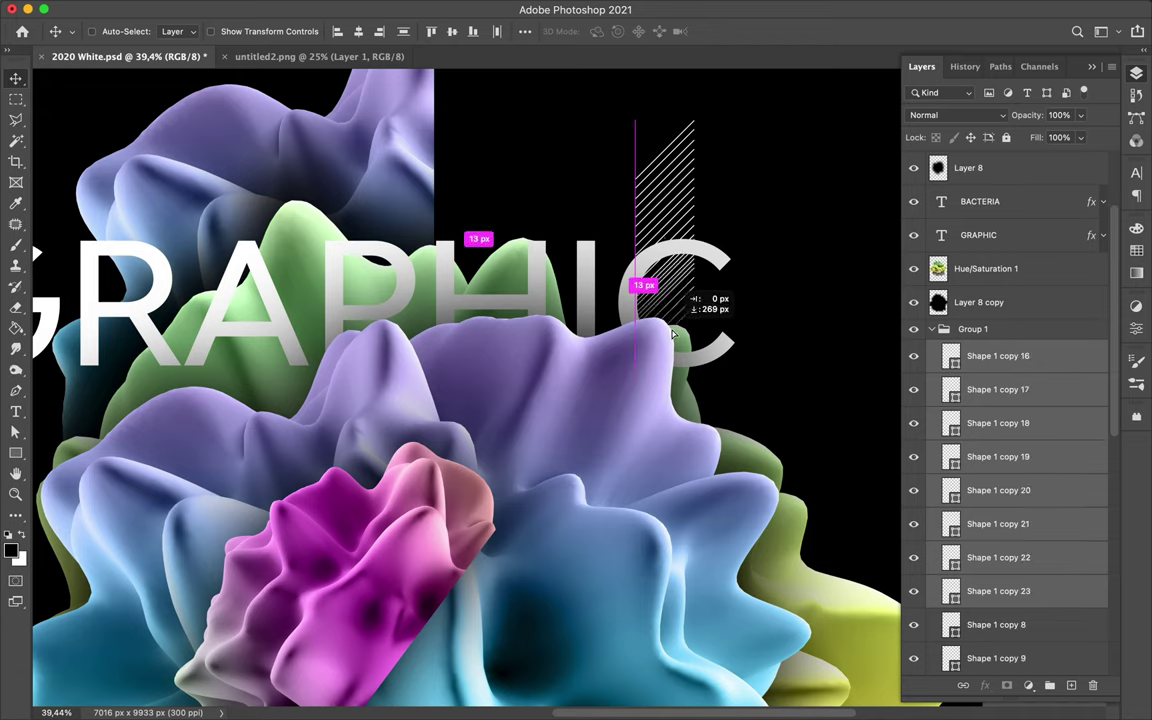
pyautogui.moveTo(673, 333); pyautogui.dragTo(673, 333)
pyautogui.click(525, 31)
pyautogui.click(449, 172)
pyautogui.scroll(-3, 868, 193)
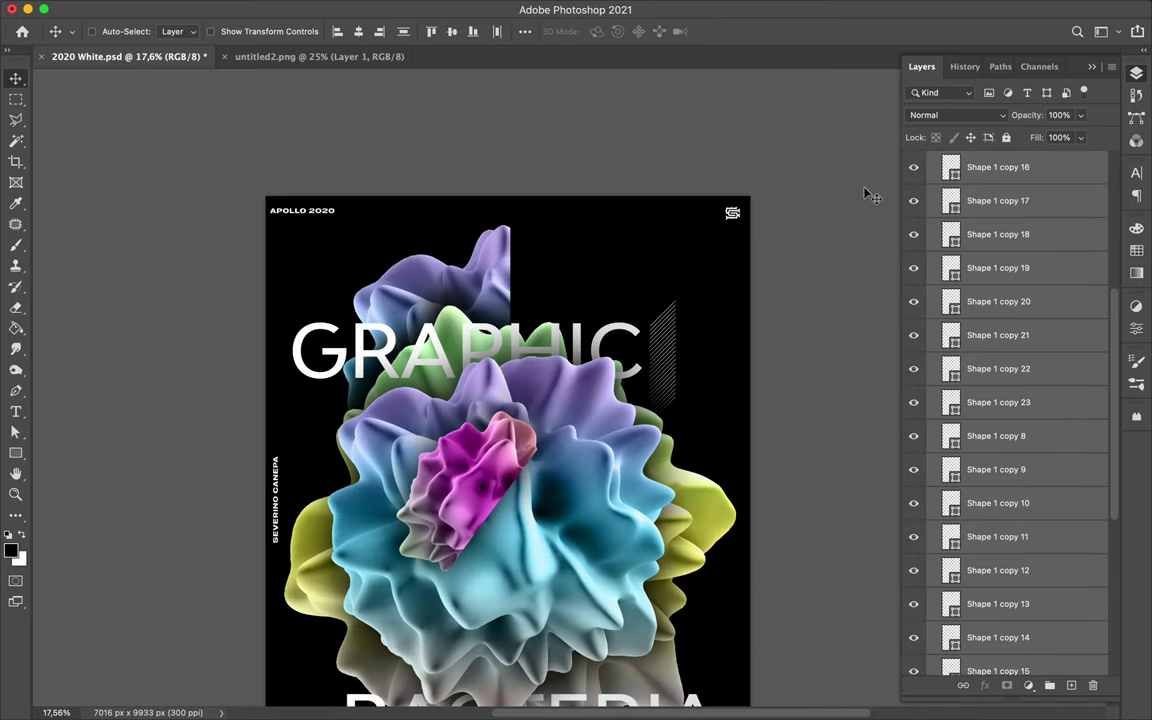
pyautogui.press('a')
pyautogui.scroll(-5, 335, 580)
pyautogui.click(341, 484)
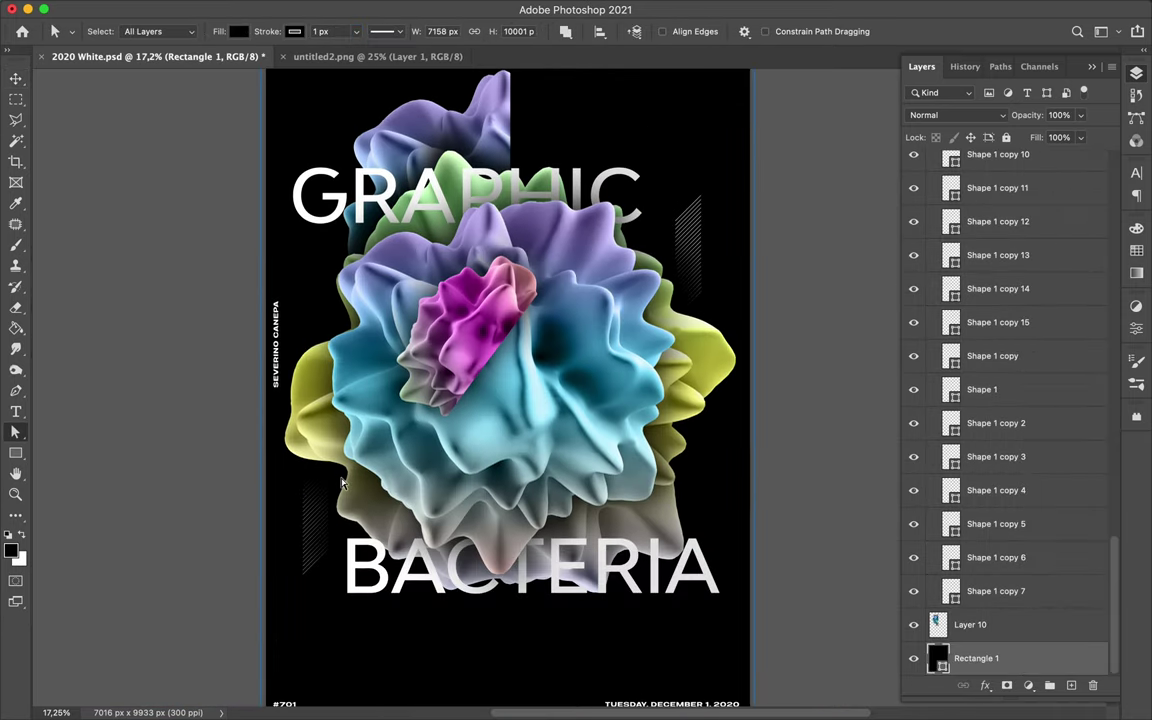
# Step: Draw an 18 px white vertical bar at the left edge and copy it to the right edge
pyautogui.scroll(2, 450, 488)
pyautogui.press('u')
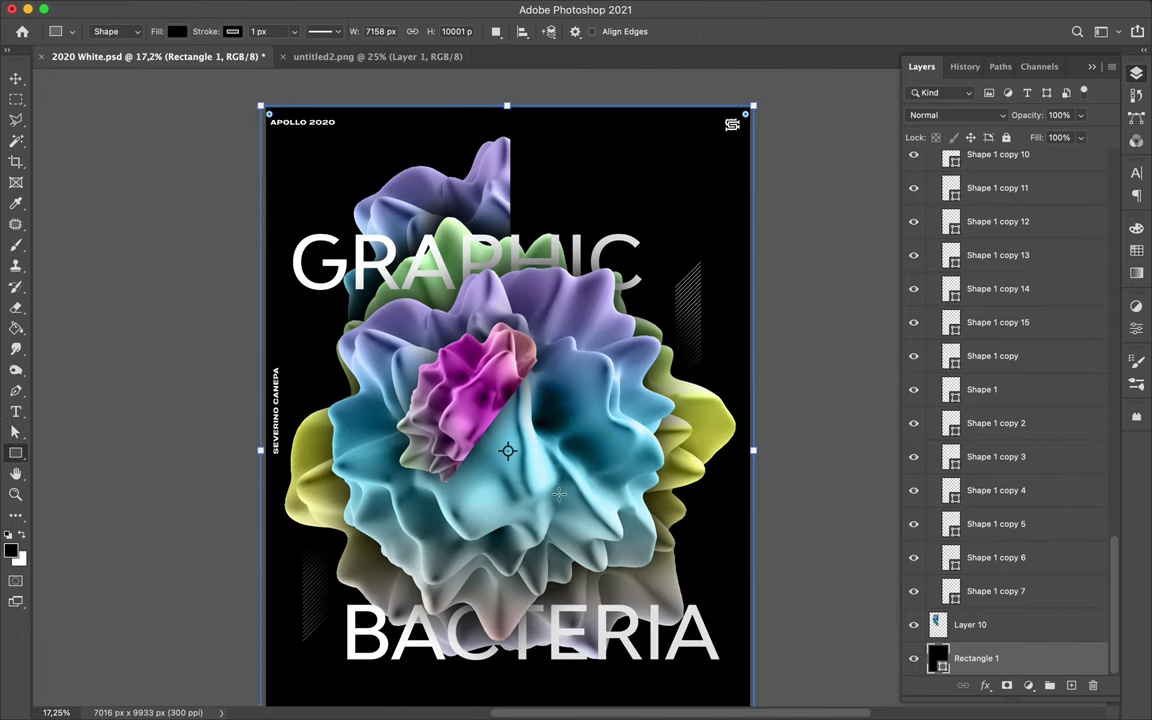
pyautogui.moveTo(278, 362); pyautogui.dragTo(278, 362)
pyautogui.click(177, 31)
pyautogui.press('v')
pyautogui.scroll(-1, 431, 242)
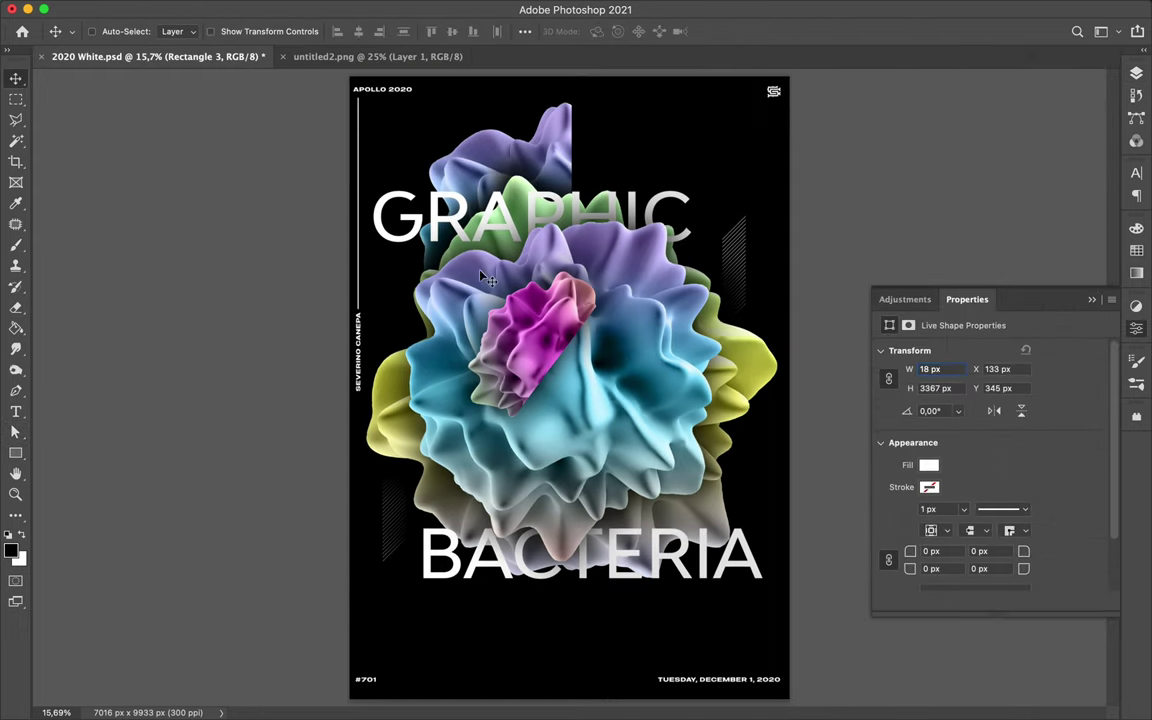
pyautogui.moveTo(777, 188); pyautogui.dragTo(777, 188)
# Step: Place a copy of the Vector Smart Object blob below BACTERIA
pyautogui.press('a')
pyautogui.press('v')
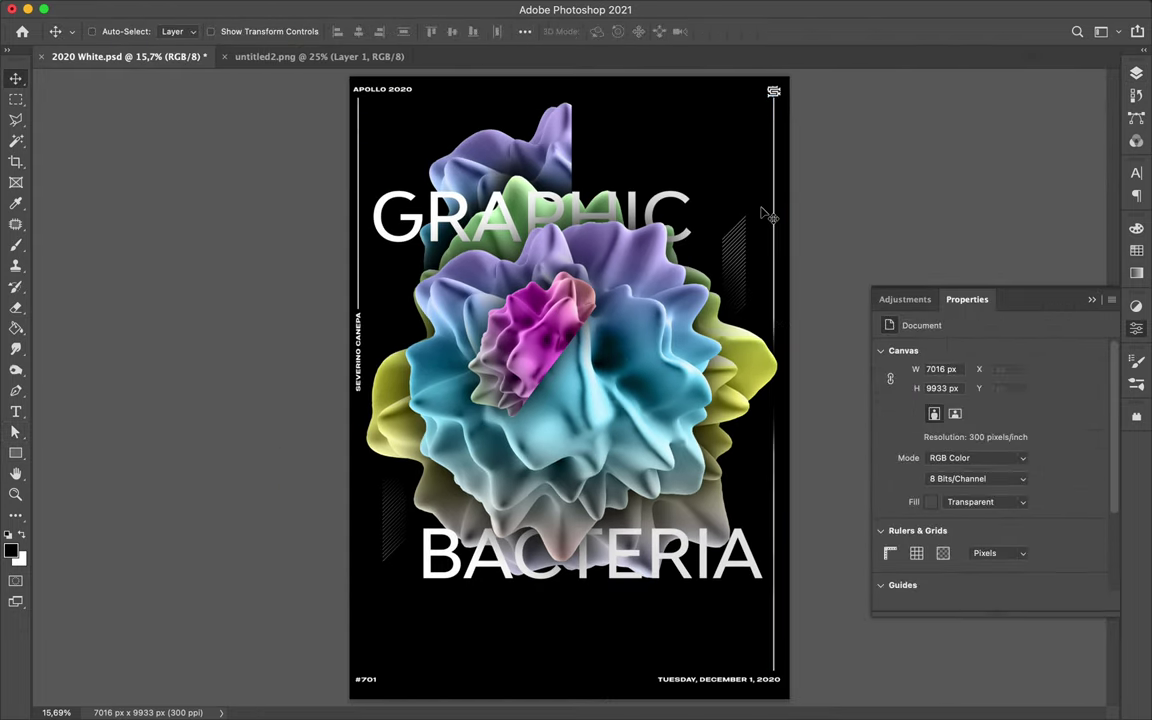
pyautogui.scroll(1, 805, 231)
pyautogui.click(805, 231)
pyautogui.scroll(-4, 828, 187)
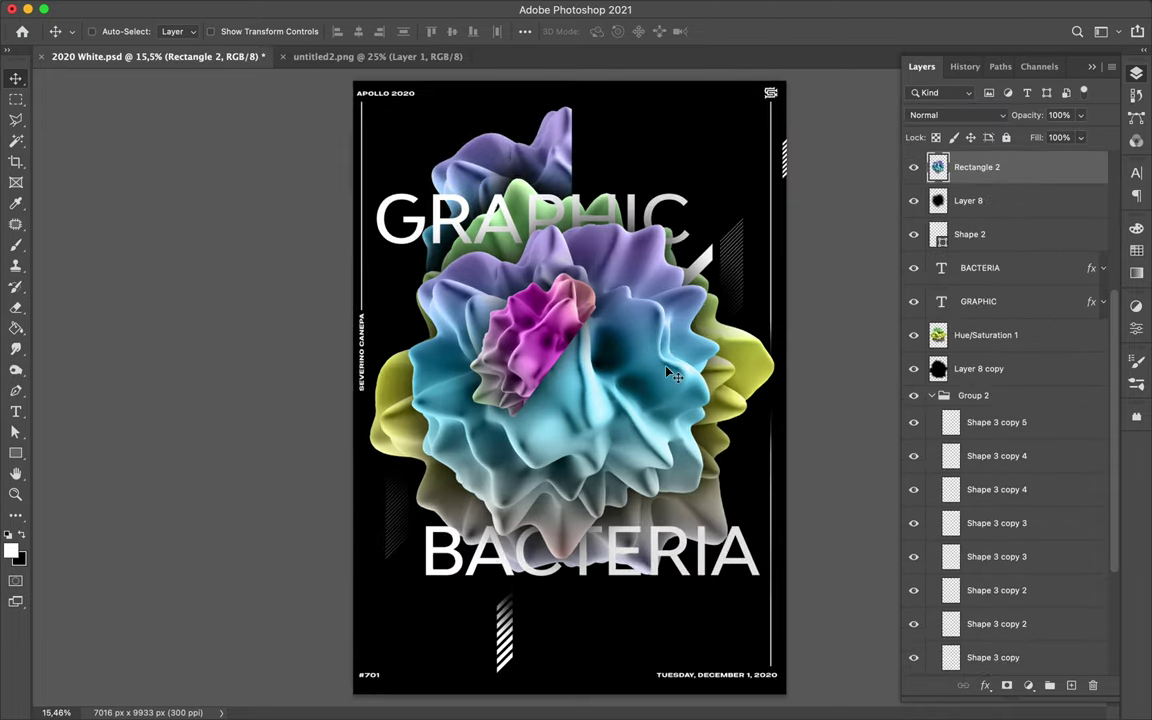
pyautogui.moveTo(419, 432); pyautogui.dragTo(620, 590)
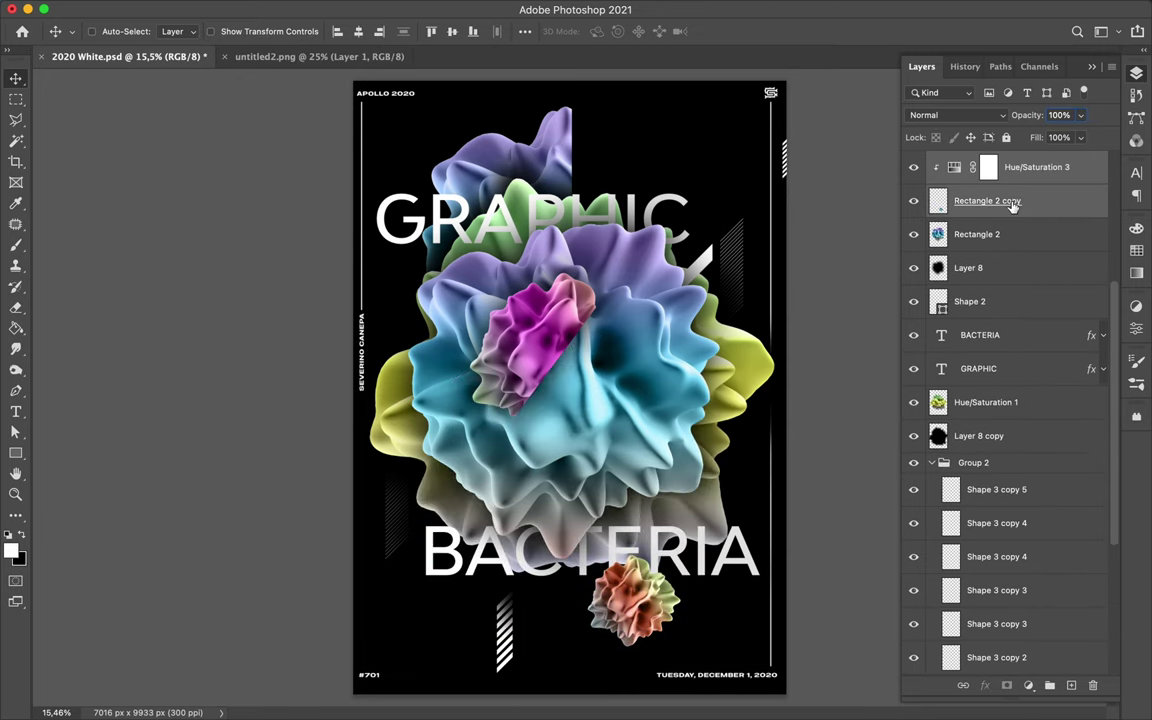
# Step: Apply a Gaussian Blur to the new blob copy
pyautogui.click(488, 8)
pyautogui.click(391, 8)
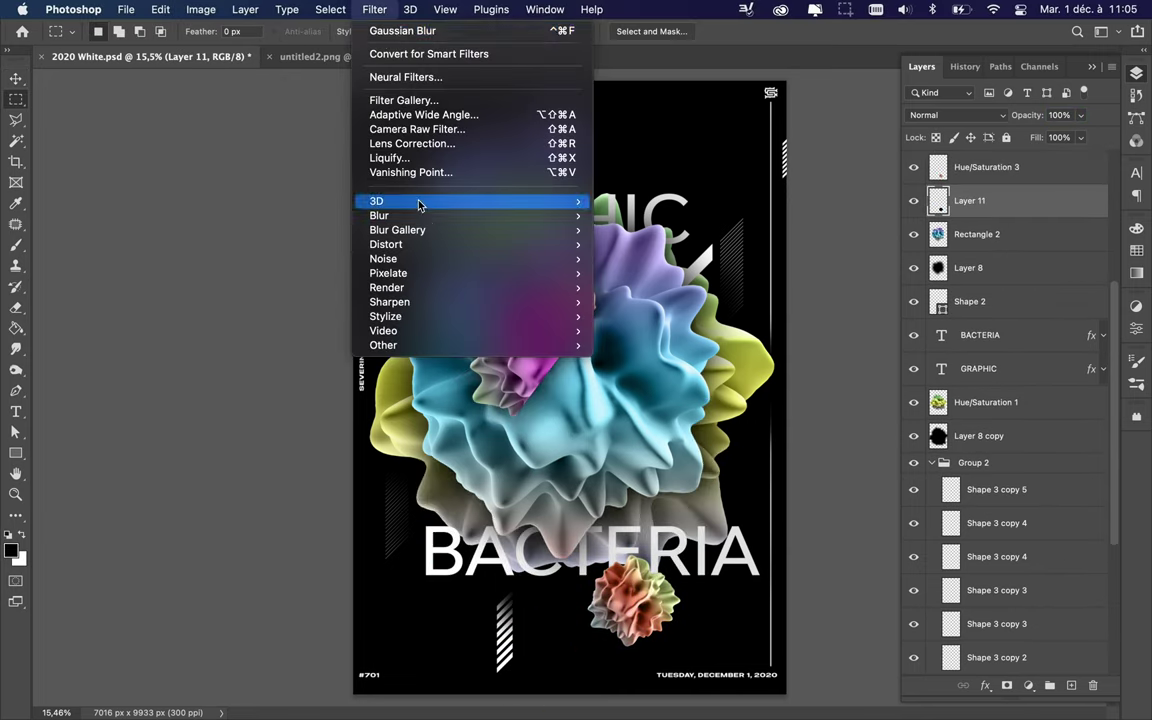
pyautogui.click(620, 270)
pyautogui.click(922, 93)
# Step: Shrink the blob layers slightly and move the small blob piece atop GRAPHIC
pyautogui.click(977, 172)
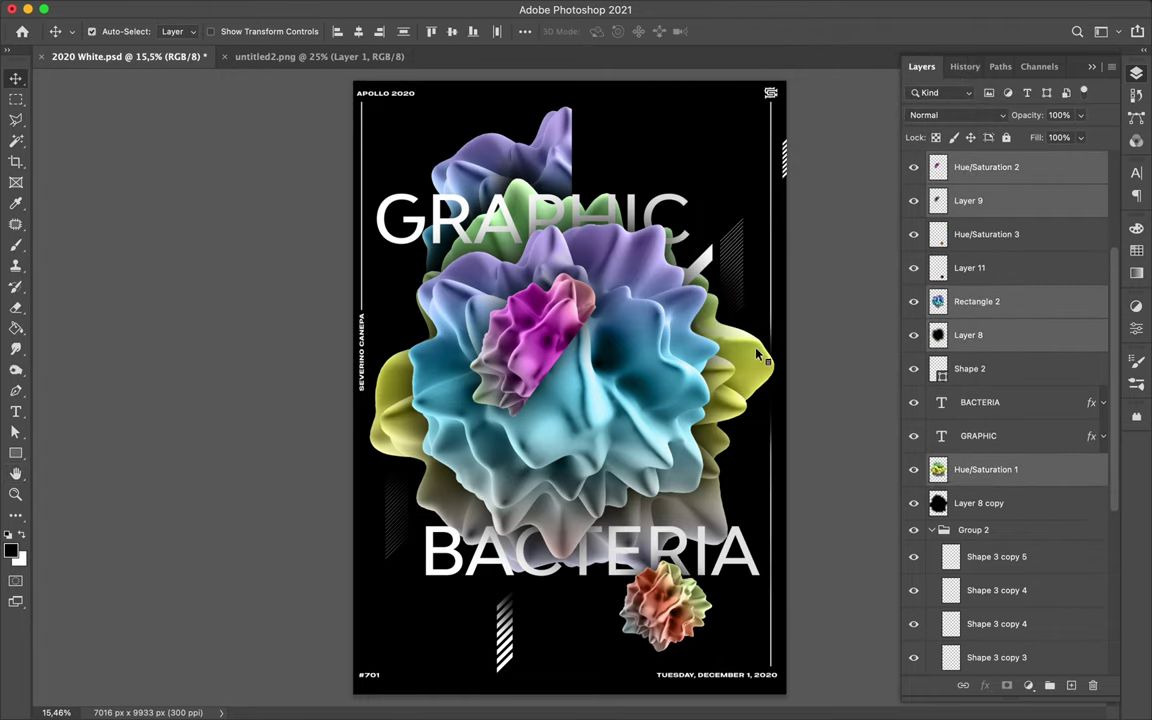
pyautogui.hotkey('ctrl', 't')
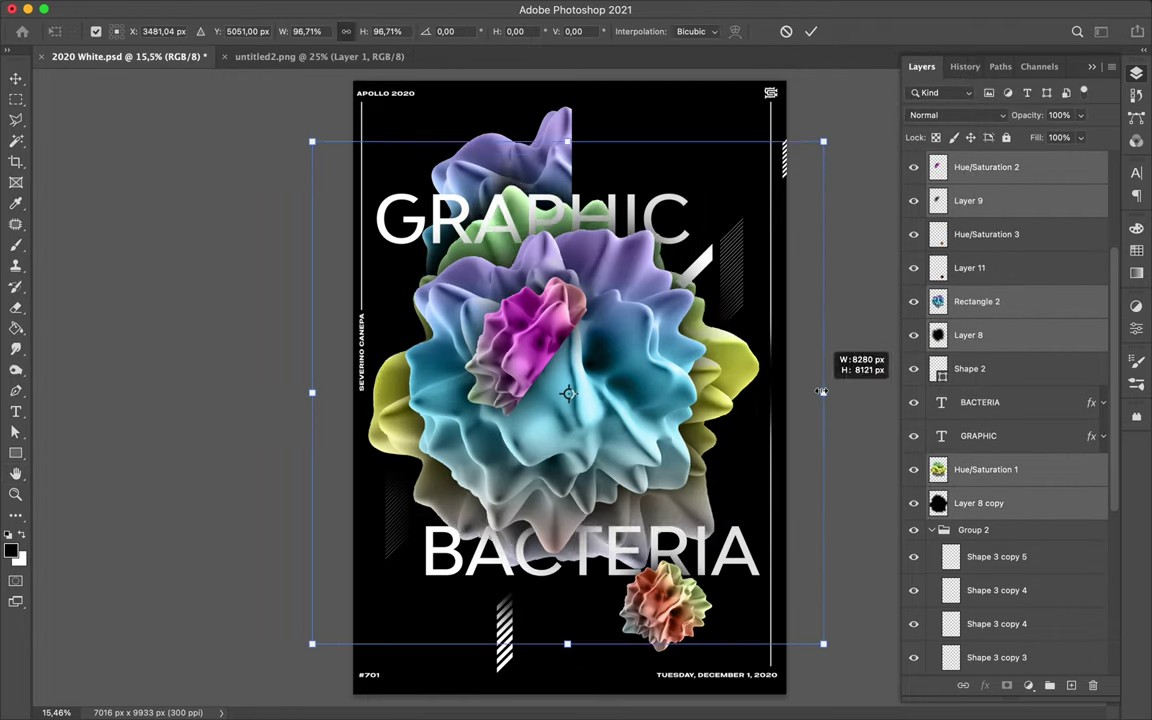
pyautogui.moveTo(823, 386); pyautogui.dragTo(805, 380)
pyautogui.press('Return')
pyautogui.moveTo(510, 150); pyautogui.dragTo(557, 168)
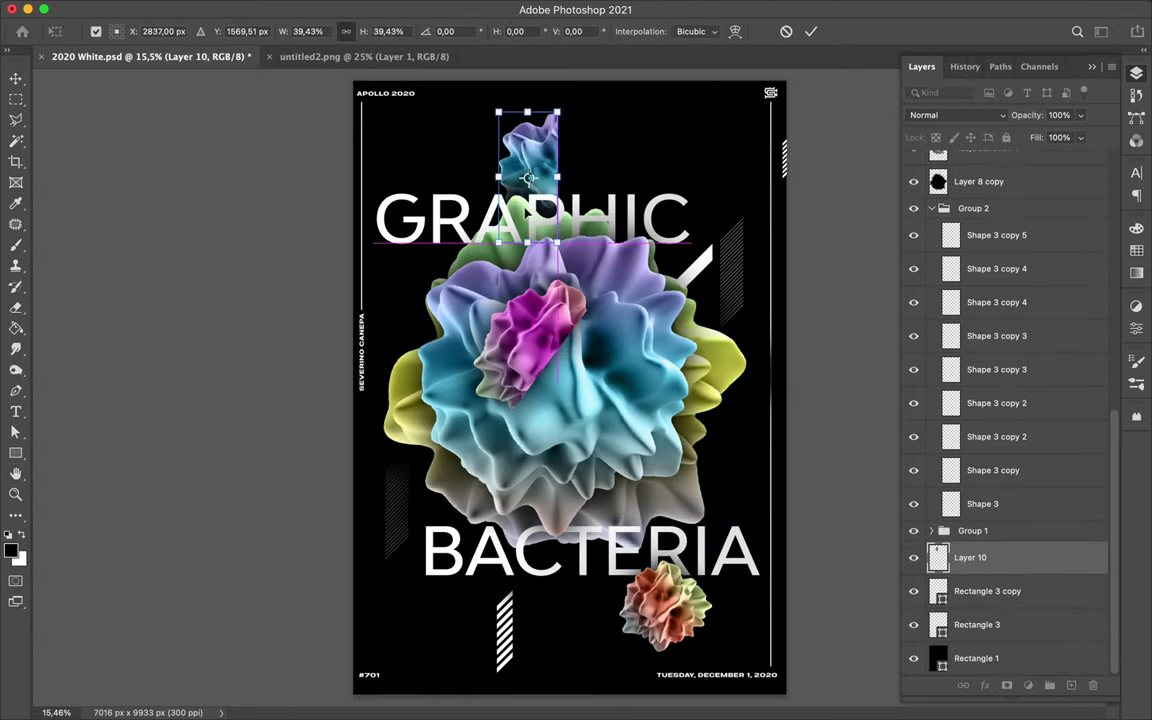
pyautogui.scroll(10, 1000, 400)
# Step: Add a white polygon over half the blob, blended with Exclusion
pyautogui.click(980, 350)
pyautogui.press('p')
pyautogui.click(176, 31)
pyautogui.click(90, 117)
pyautogui.press('v')
pyautogui.click(955, 115)
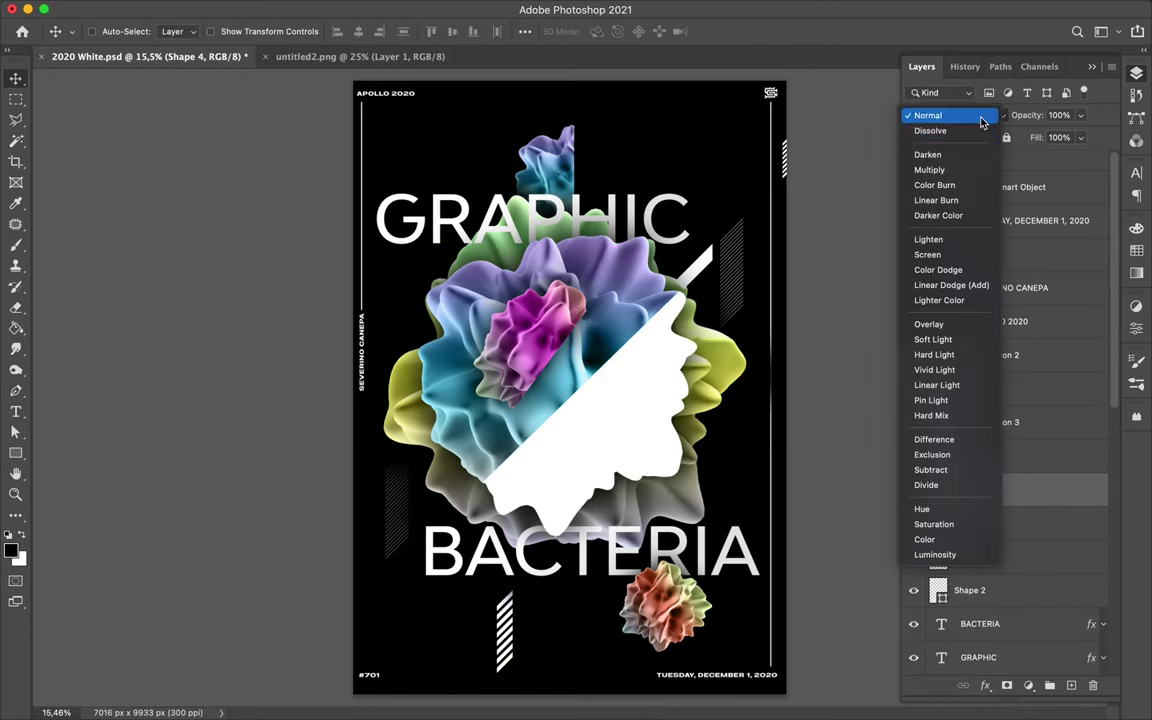
pyautogui.click(948, 456)
pyautogui.press('a')
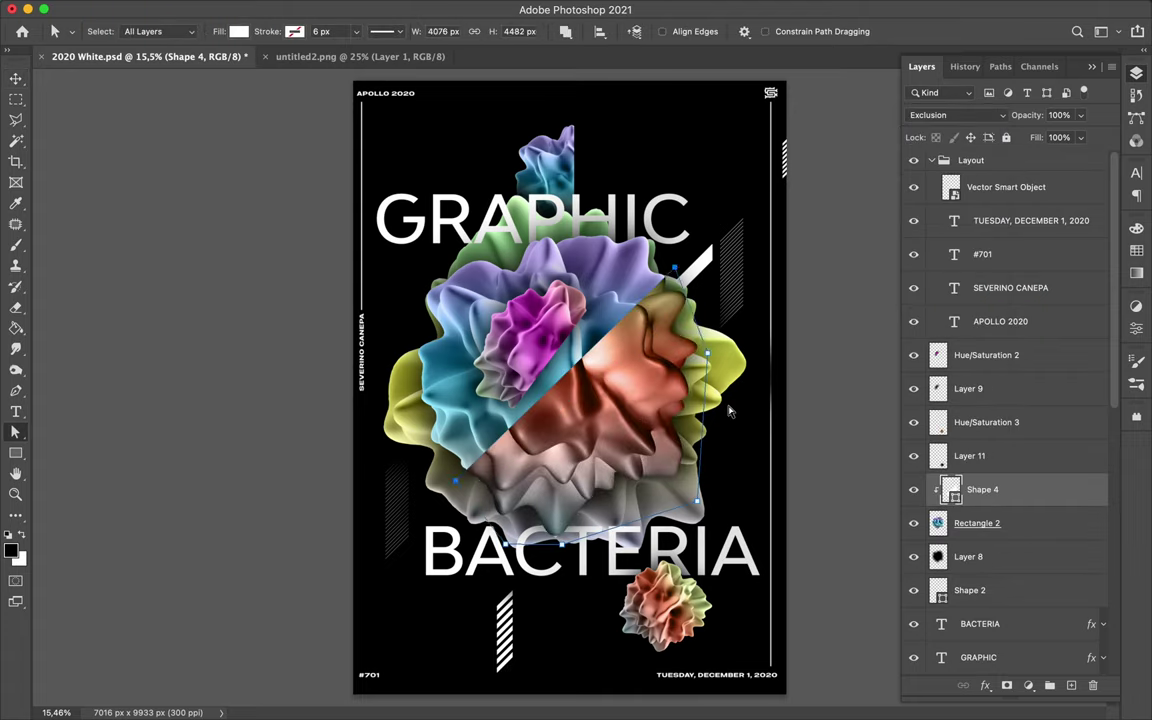
# Step: Fill a lasso selection with white on a new layer and change its blend mode
pyautogui.press('g')
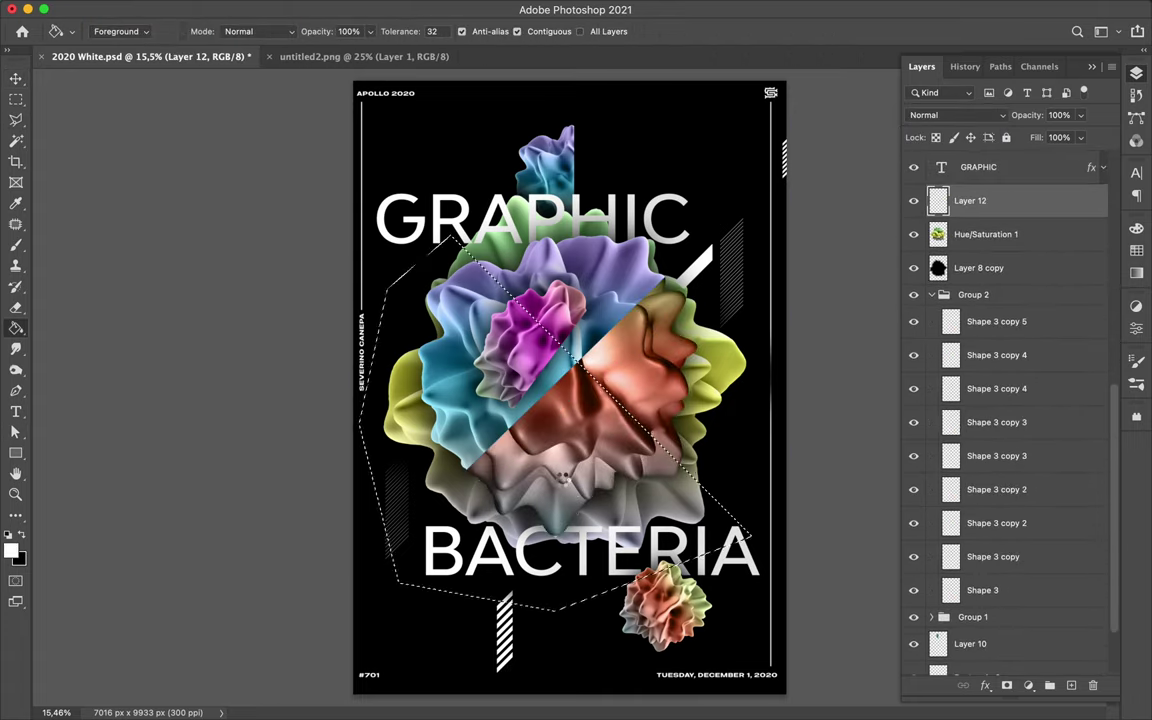
pyautogui.press('m')
pyautogui.click(955, 115)
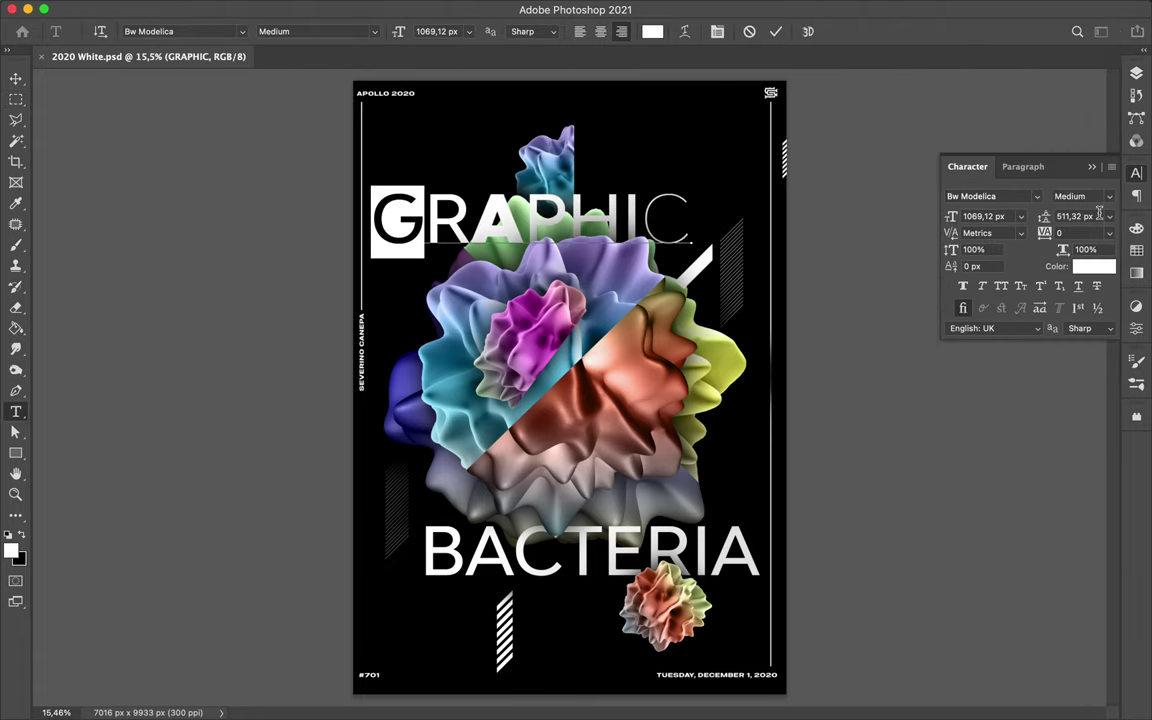
# Step: Restyle title letters so some use a thin weight and others bold
pyautogui.click(1080, 196)
pyautogui.click(996, 212)
pyautogui.click(1080, 196)
pyautogui.click(1003, 260)
pyautogui.click(1080, 196)
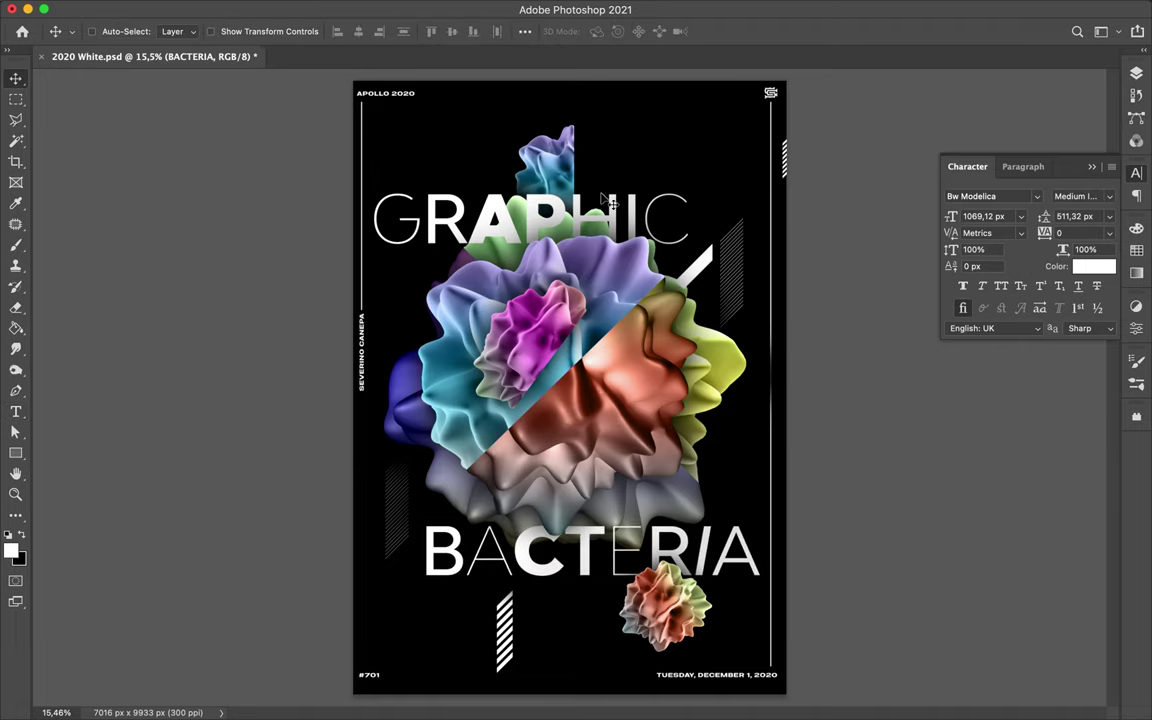
# Step: Apply the title drop shadow, mask the BACTERIA layer, and set a 191 px brush
pyautogui.click(936, 370)
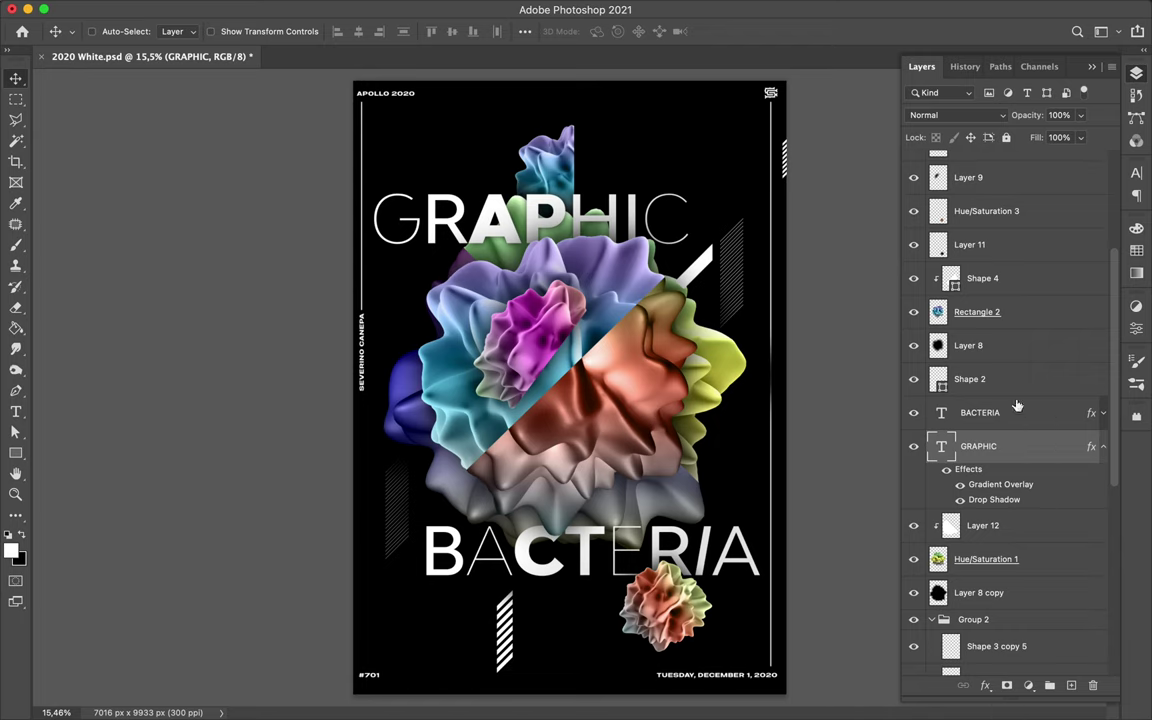
pyautogui.click(1016, 406)
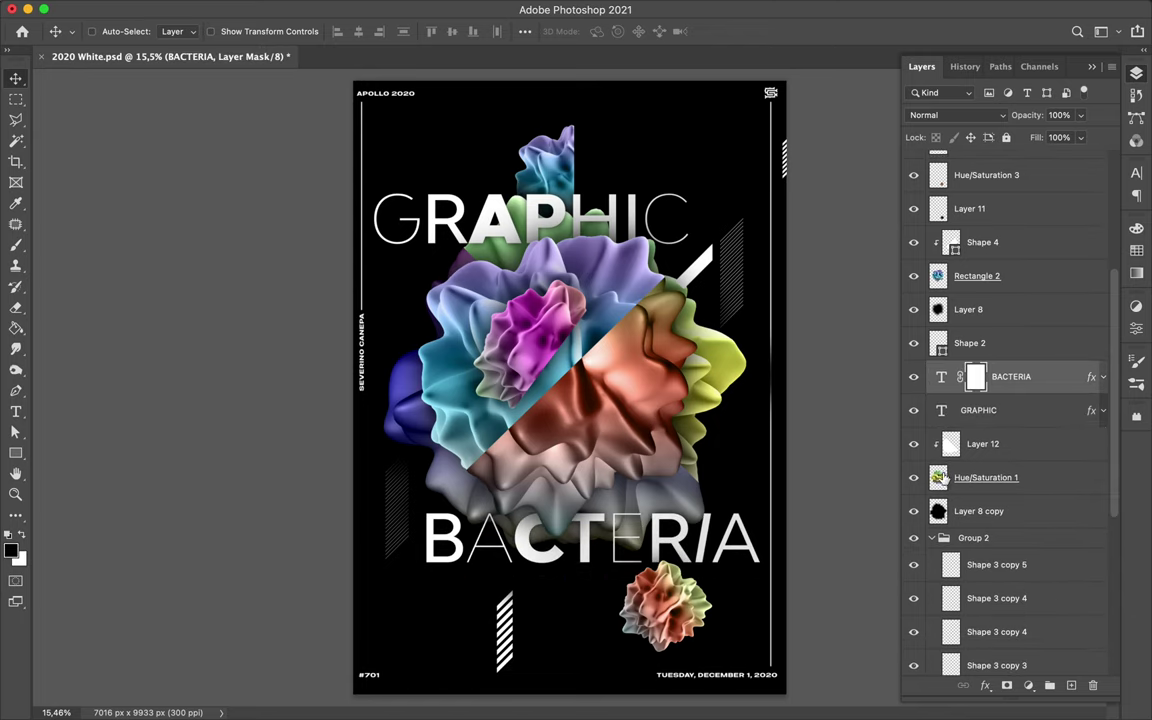
pyautogui.press('b')
pyautogui.click(107, 31)
pyautogui.moveTo(175, 88); pyautogui.dragTo(120, 86)
pyautogui.press('Return')
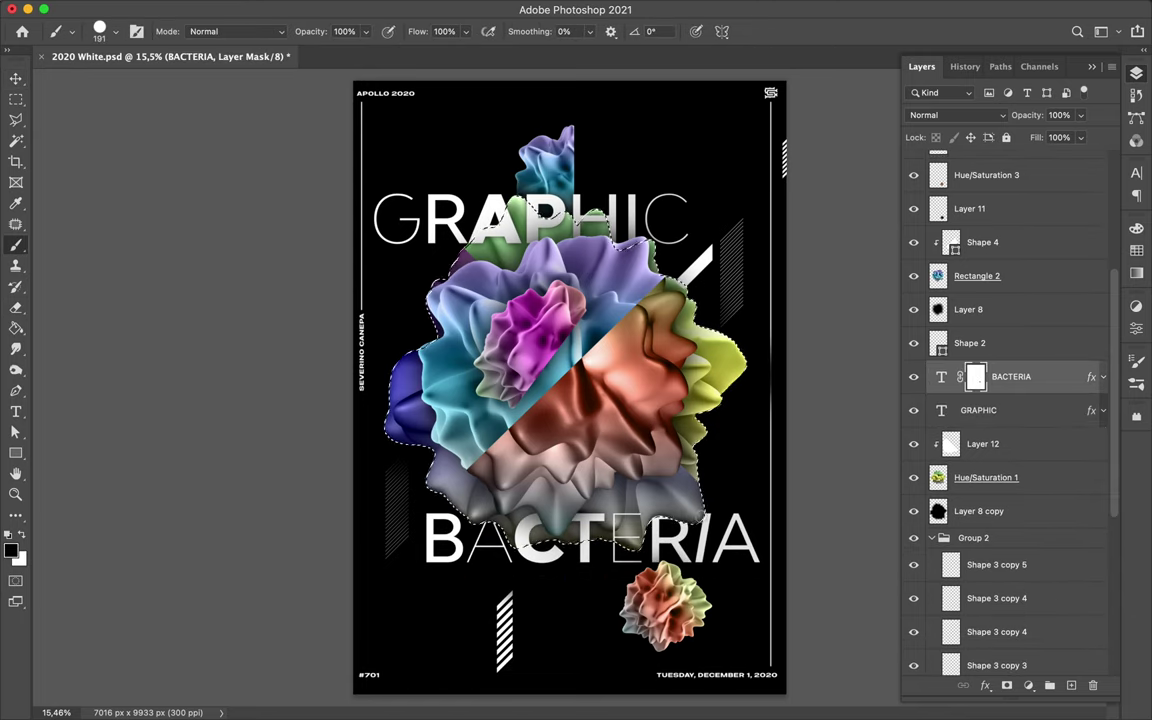
pyautogui.press('v')
# Step: Merge Rectangle 2 and Shape 4, then mask the blob out of BACTERIA's letters
pyautogui.click(1000, 242)
pyautogui.keyDown('shift'); pyautogui.click(1031, 283); pyautogui.keyUp('shift')
pyautogui.hotkey('ctrl', 'e')
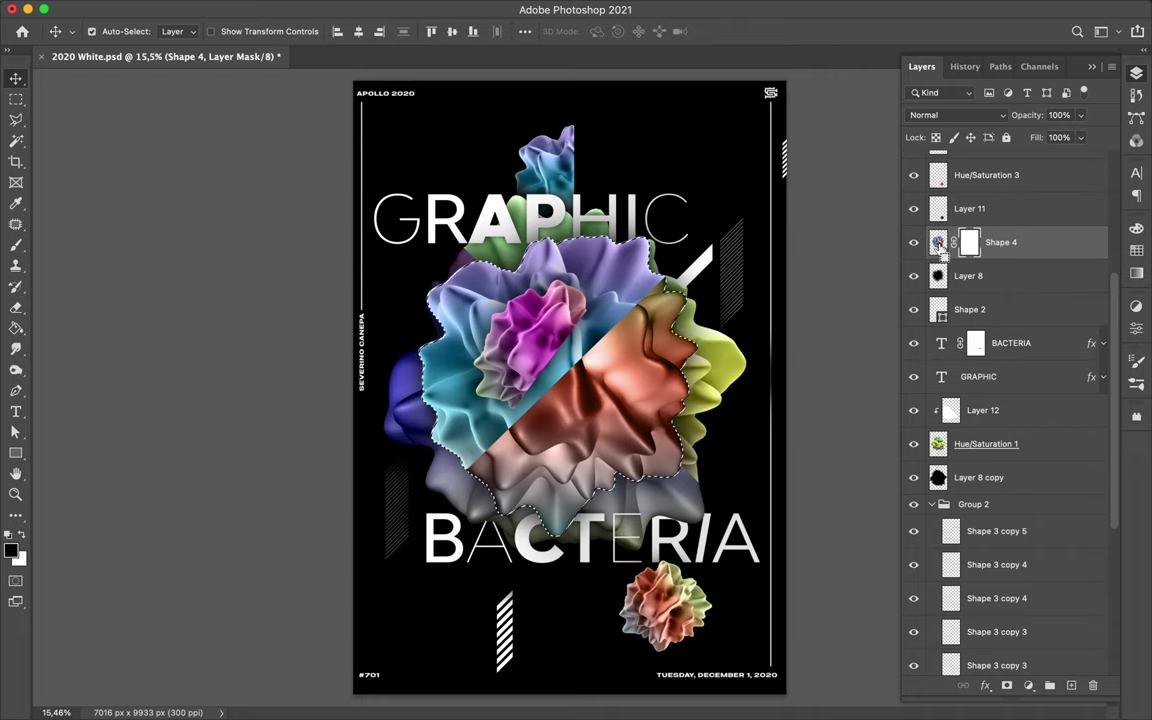
pyautogui.keyDown('ctrl'); pyautogui.click(941, 343); pyautogui.keyUp('ctrl')
pyautogui.scroll(3, 560, 400)
pyautogui.press('e')
pyautogui.click(1000, 242)
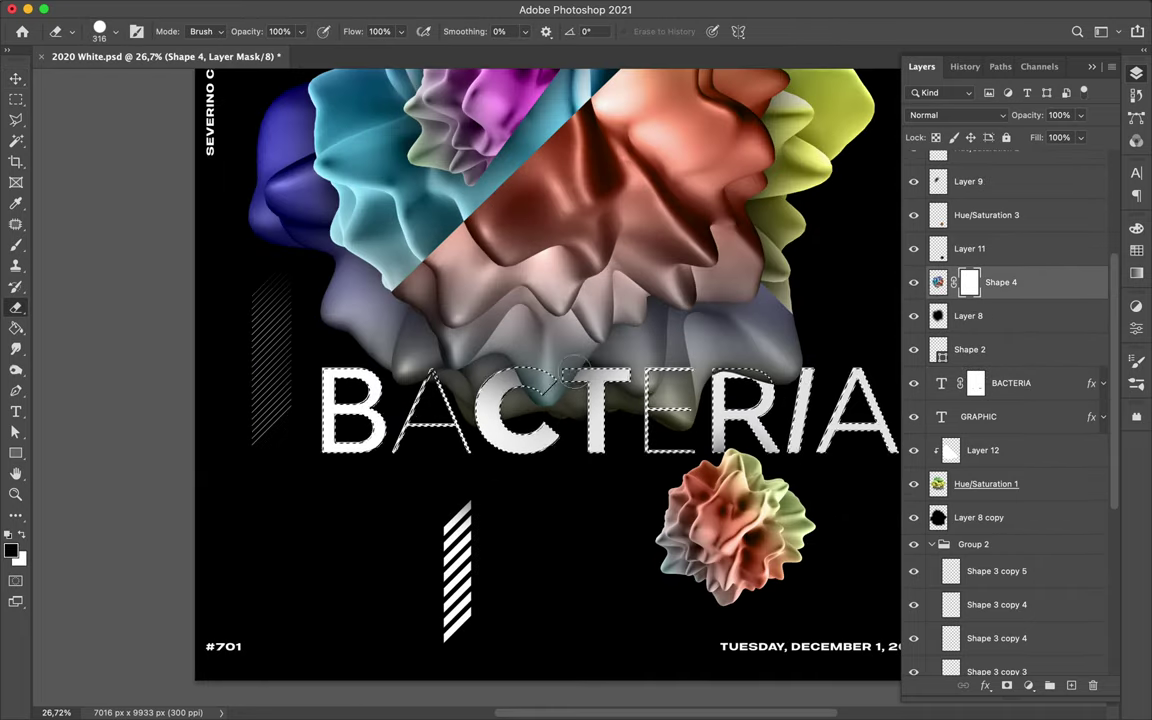
pyautogui.press('b')
pyautogui.hotkey('ctrl', 'd')
# Step: Mask the Layer 8 blob out of the BACTERIA letter shapes
pyautogui.keyDown('ctrl'); pyautogui.click(625, 348); pyautogui.keyUp('ctrl')
pyautogui.keyDown('ctrl'); pyautogui.click(948, 440); pyautogui.keyUp('ctrl')
pyautogui.press('b')
pyautogui.press('m')
pyautogui.scroll(3, 580, 342)
pyautogui.press('e')
pyautogui.press('m')
pyautogui.scroll(-5, 578, 342)
# Step: Move the magenta blob up and to the left with Free Transform
pyautogui.press('v')
pyautogui.click(456, 320)
pyautogui.hotkey('ctrl', 't')
pyautogui.moveTo(480, 330); pyautogui.dragTo(425, 265)
pyautogui.press('Return')
pyautogui.scroll(-2, 570, 380)
pyautogui.hotkey('alt', '[')
pyautogui.hotkey('alt', '[')
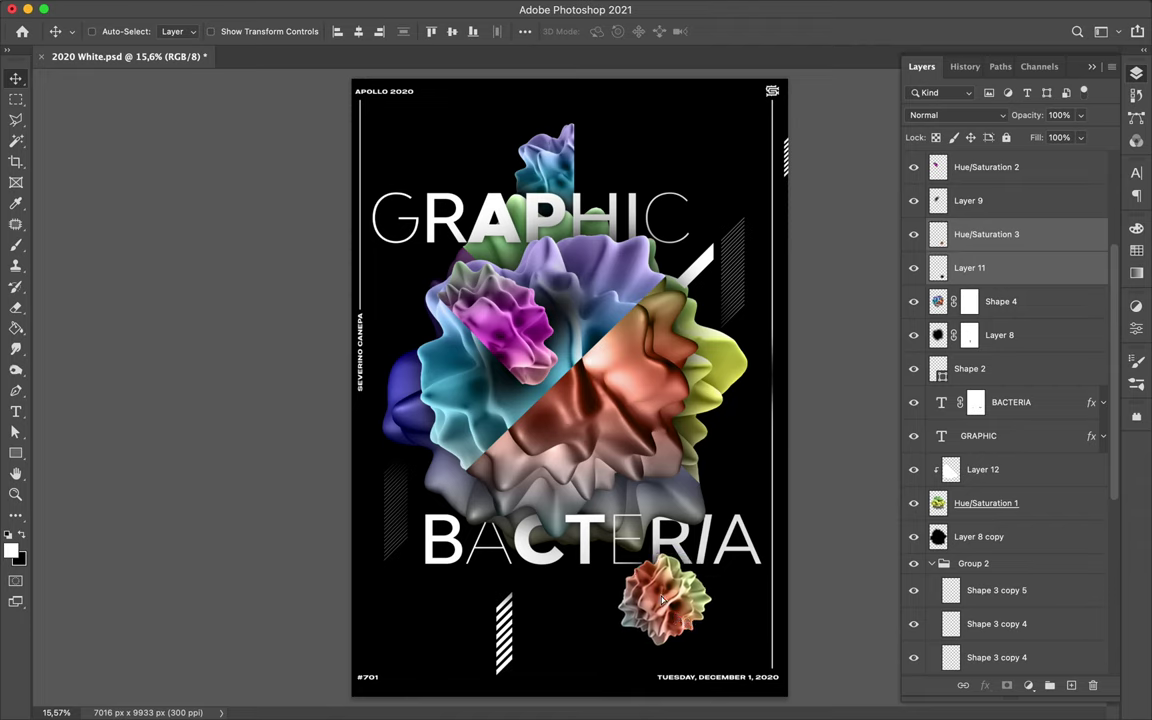
# Step: Copy the small blob to the top and tint it purple with a clipped Hue/Saturation of -91
pyautogui.moveTo(676, 620); pyautogui.dragTo(620, 148)
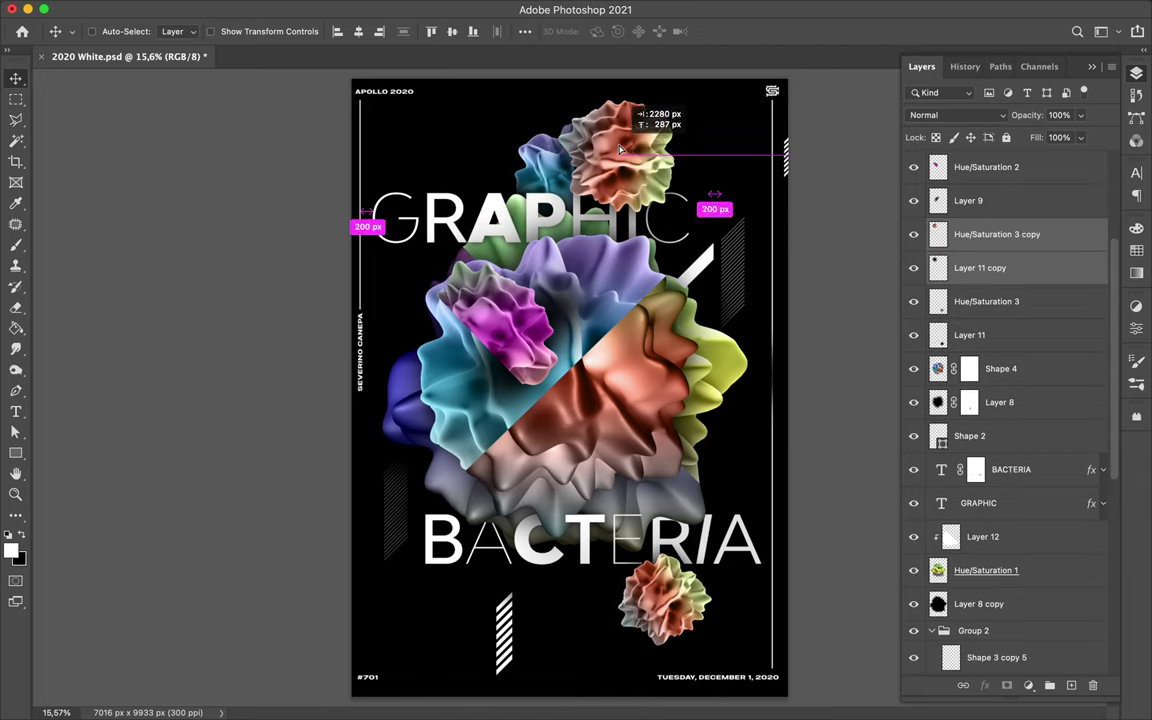
pyautogui.click(1028, 685)
pyautogui.click(1066, 509)
pyautogui.click(1136, 327)
pyautogui.click(988, 414)
pyautogui.moveTo(989, 414); pyautogui.dragTo(922, 414)
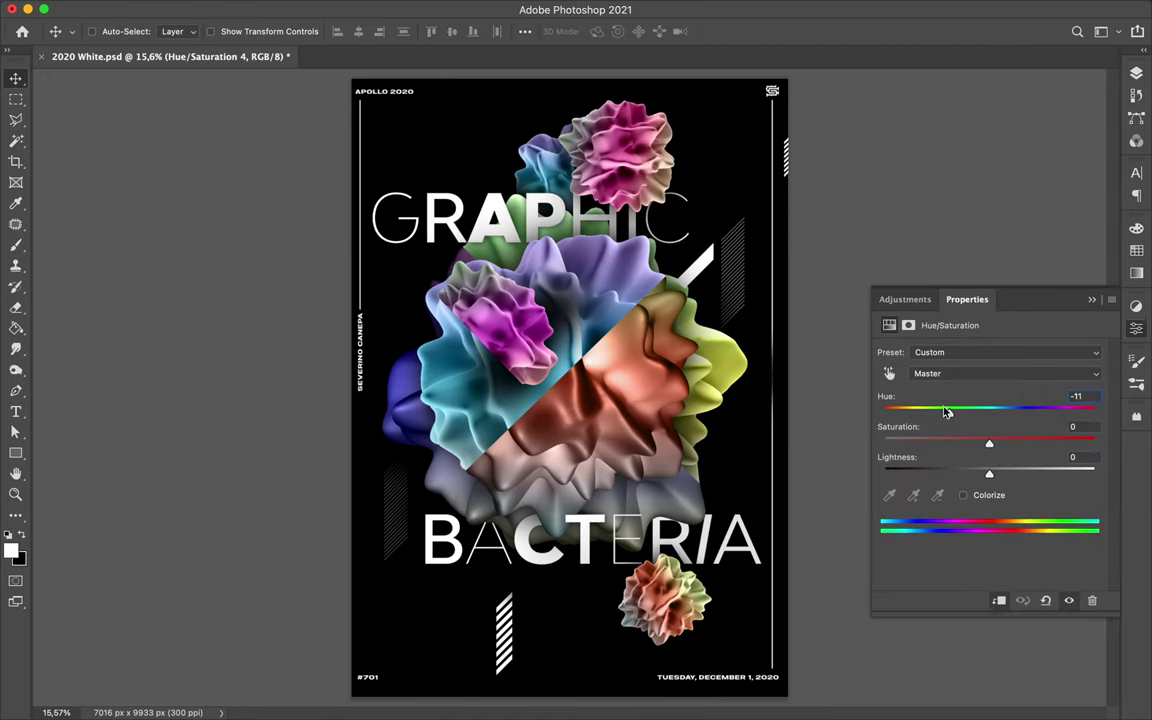
# Step: Add the DAILY POSTER DESIGN CHALLENGE caption and set its line spacing and font style
pyautogui.press('t')
pyautogui.click(688, 369)
pyautogui.write('DAILY POSTER CHALLENGE')
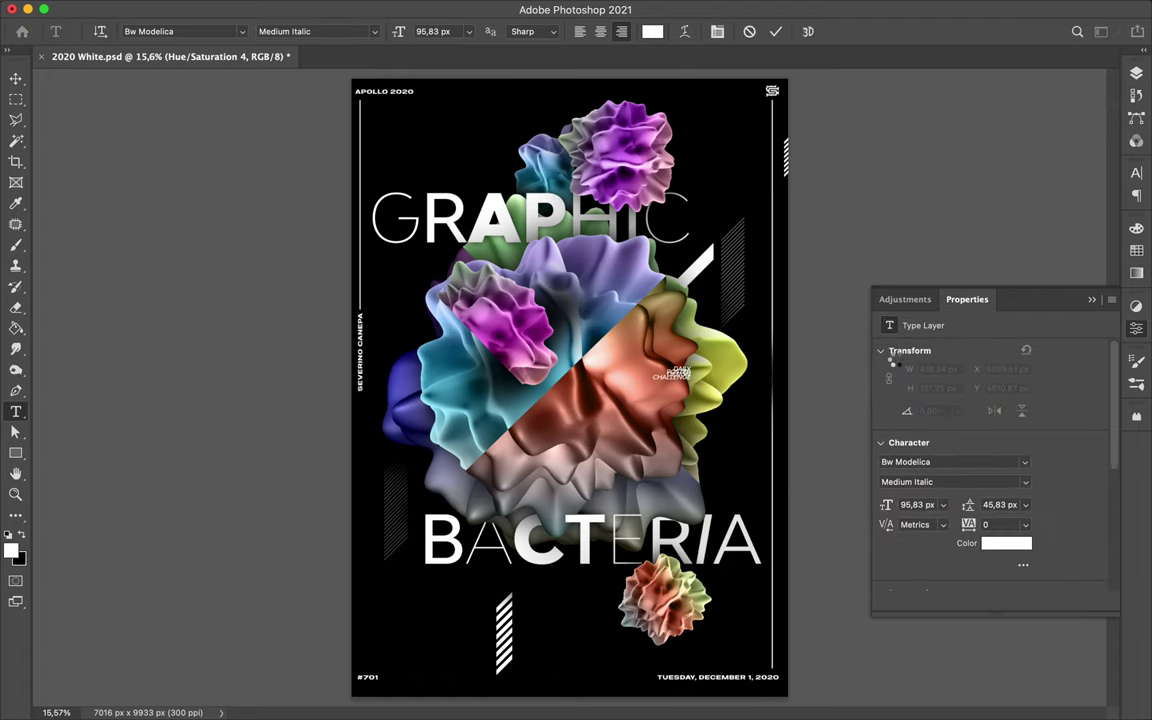
pyautogui.hotkey('ctrl', 'Return')
pyautogui.click(1136, 172)
pyautogui.click(1075, 216)
pyautogui.scroll(3, 713, 375)
pyautogui.click(1083, 196)
pyautogui.click(1054, 298)
pyautogui.click(1023, 166)
# Step: Copy the caption down to the left and edit it into the 2019 — 2020 line
pyautogui.press('v')
pyautogui.moveTo(625, 380); pyautogui.dragTo(408, 650)
pyautogui.scroll(-2, 408, 657)
pyautogui.doubleClick(408, 648)
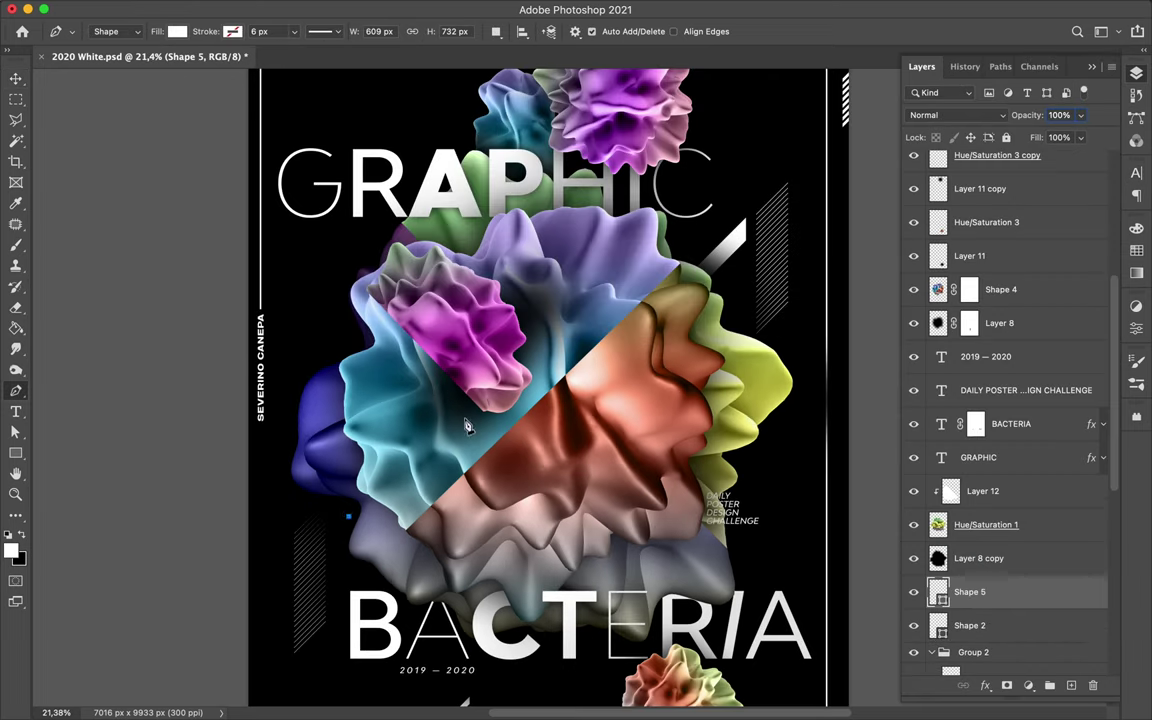
# Step: Position the black bar on the diagonal and draw a white diagonal bar across the blob
pyautogui.hotkey('ctrl', 'shift', ']')
pyautogui.press('v')
pyautogui.moveTo(373, 443); pyautogui.dragTo(373, 428)
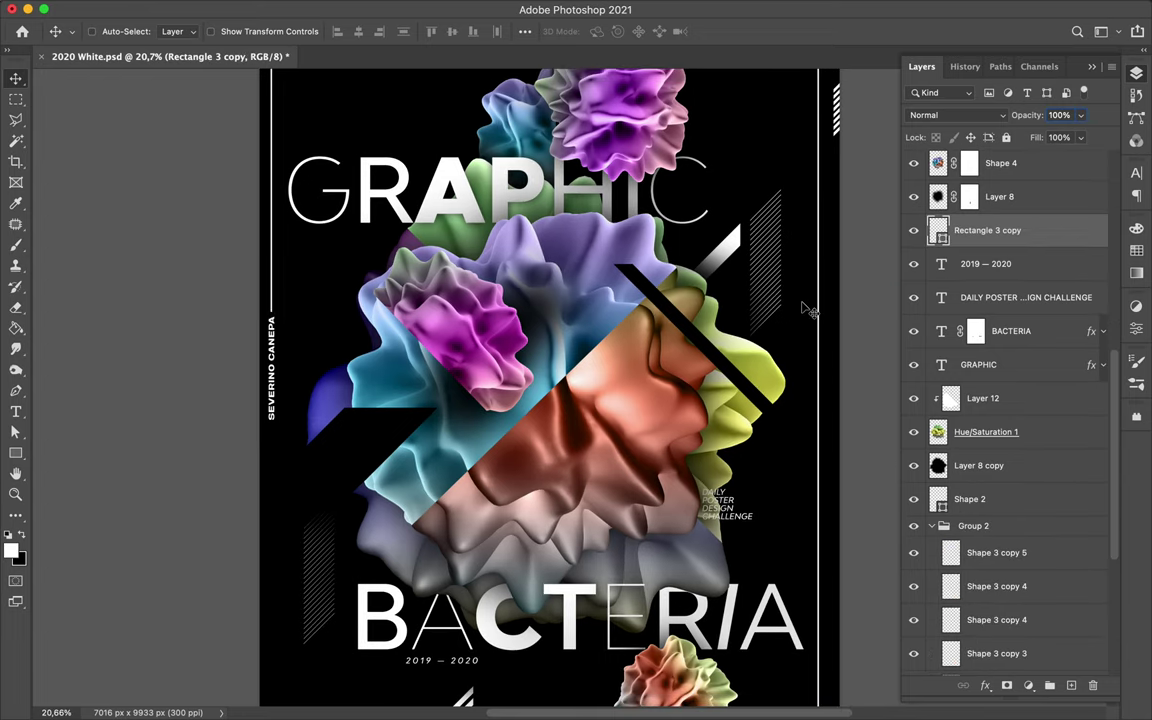
pyautogui.press('p')
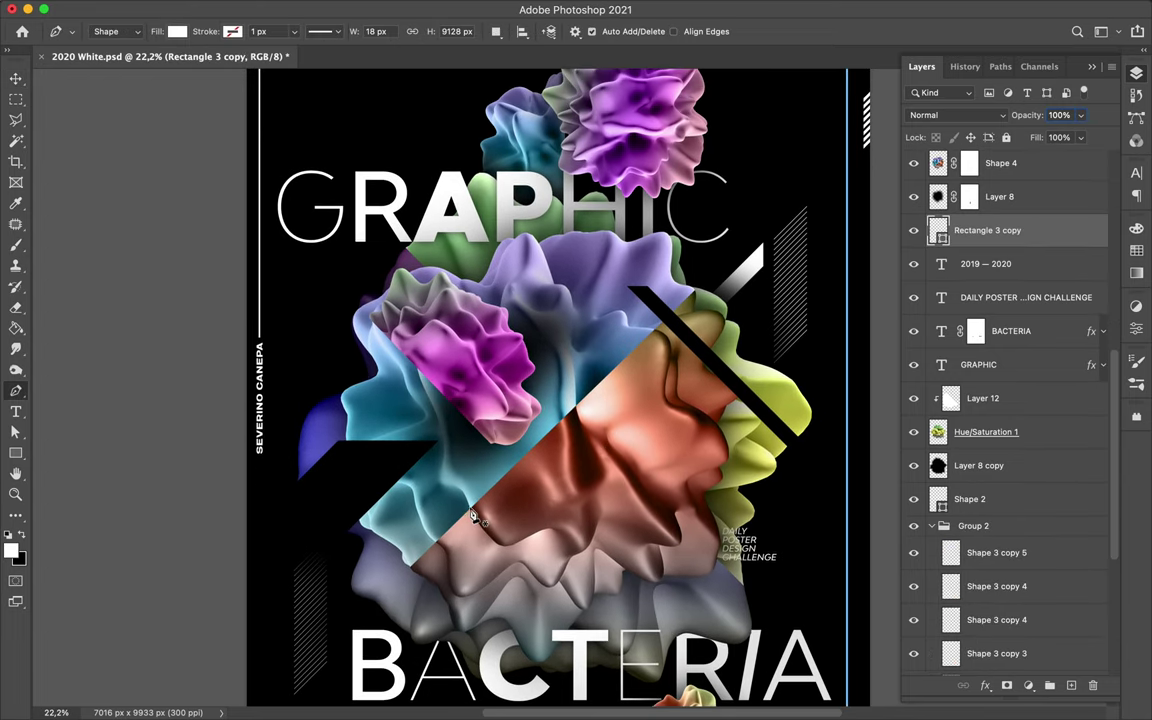
pyautogui.click(471, 509)
pyautogui.click(622, 357)
pyautogui.click(471, 509)
# Step: Draw a thin line, duplicate and mirror it into an X, and link both lines
pyautogui.press('l')
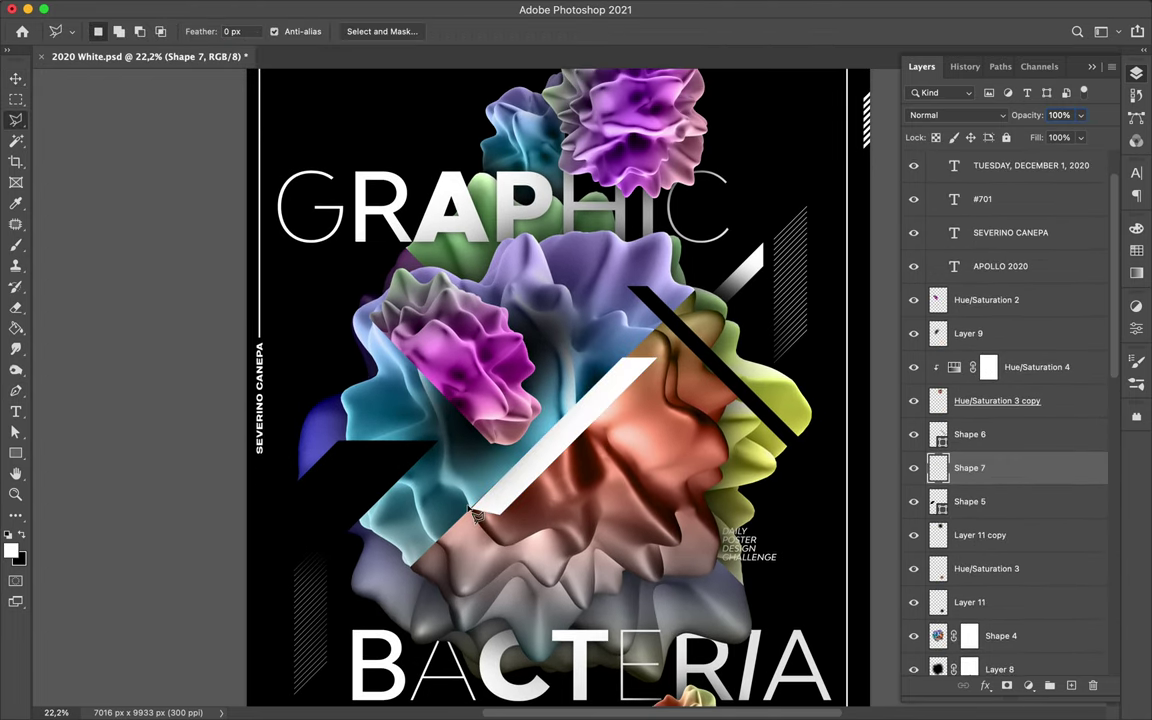
pyautogui.scroll(2, 510, 302)
pyautogui.press('v')
pyautogui.hotkey('ctrl', 'j')
pyautogui.hotkey('ctrl', 't')
pyautogui.press('Return')
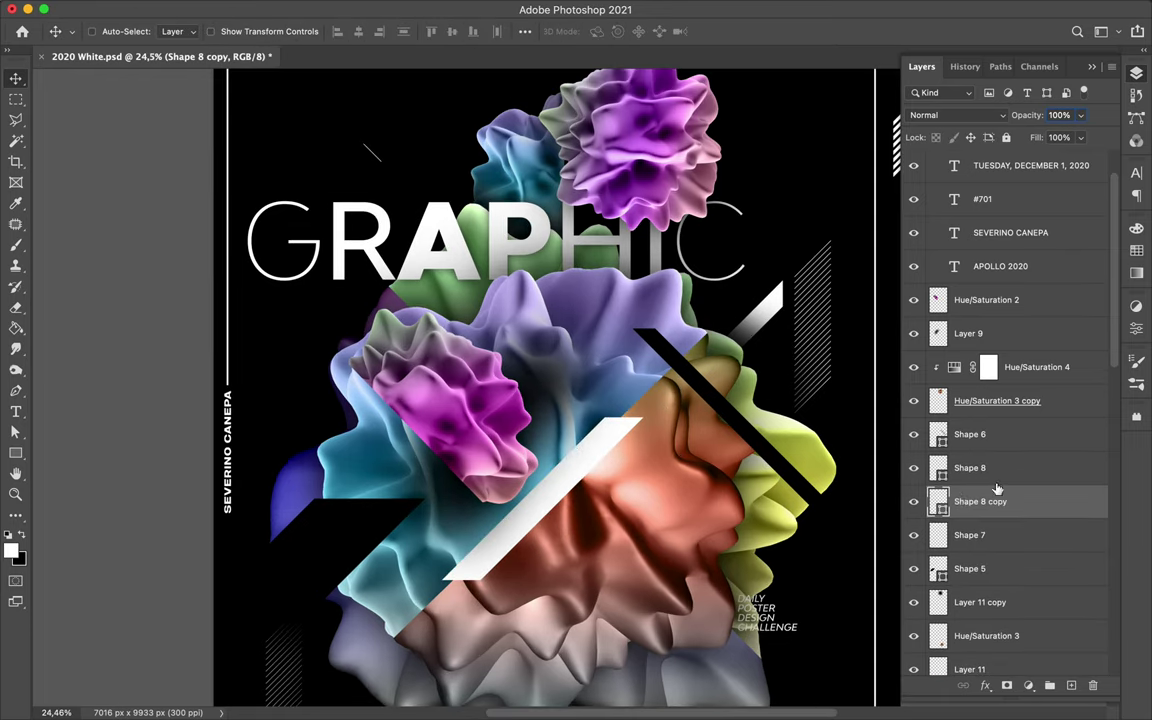
pyautogui.keyDown('shift'); pyautogui.click(969, 467); pyautogui.keyUp('shift')
pyautogui.rightClick(1000, 480)
pyautogui.click(900, 640)
pyautogui.scroll(-1, 400, 180)
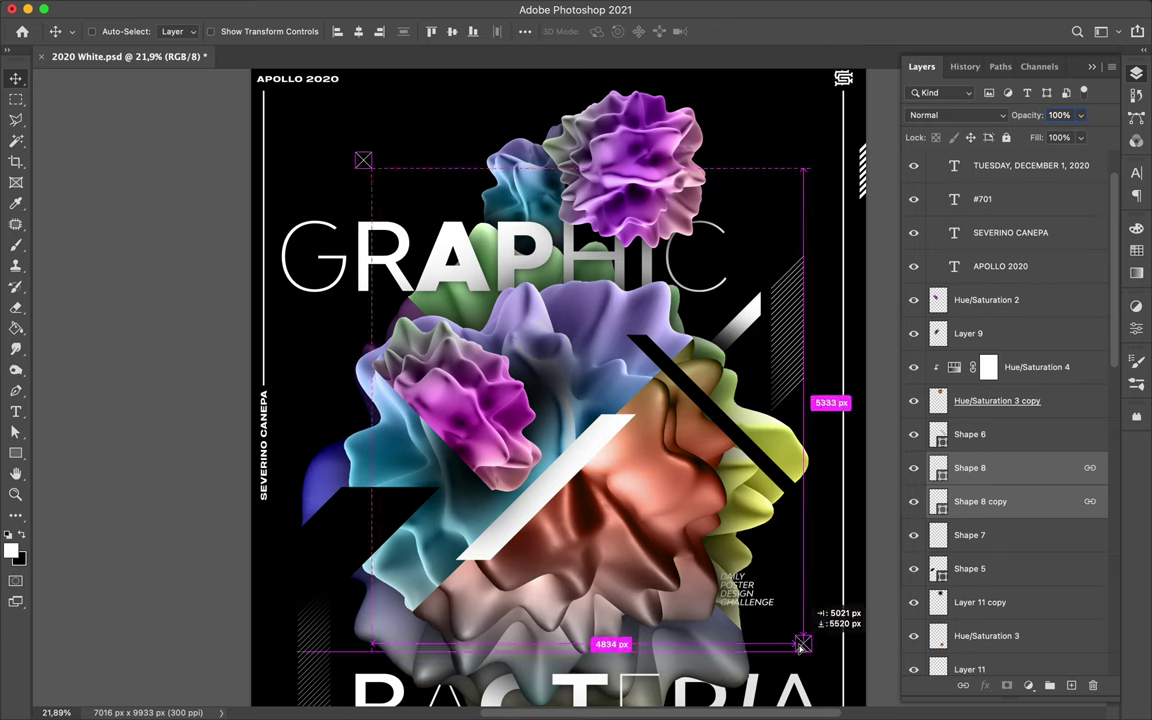
# Step: Place a resized X copy and put a small blob copy beside GRAPHIC
pyautogui.moveTo(801, 648); pyautogui.dragTo(770, 615)
pyautogui.hotkey('ctrl', 't')
pyautogui.press('Return')
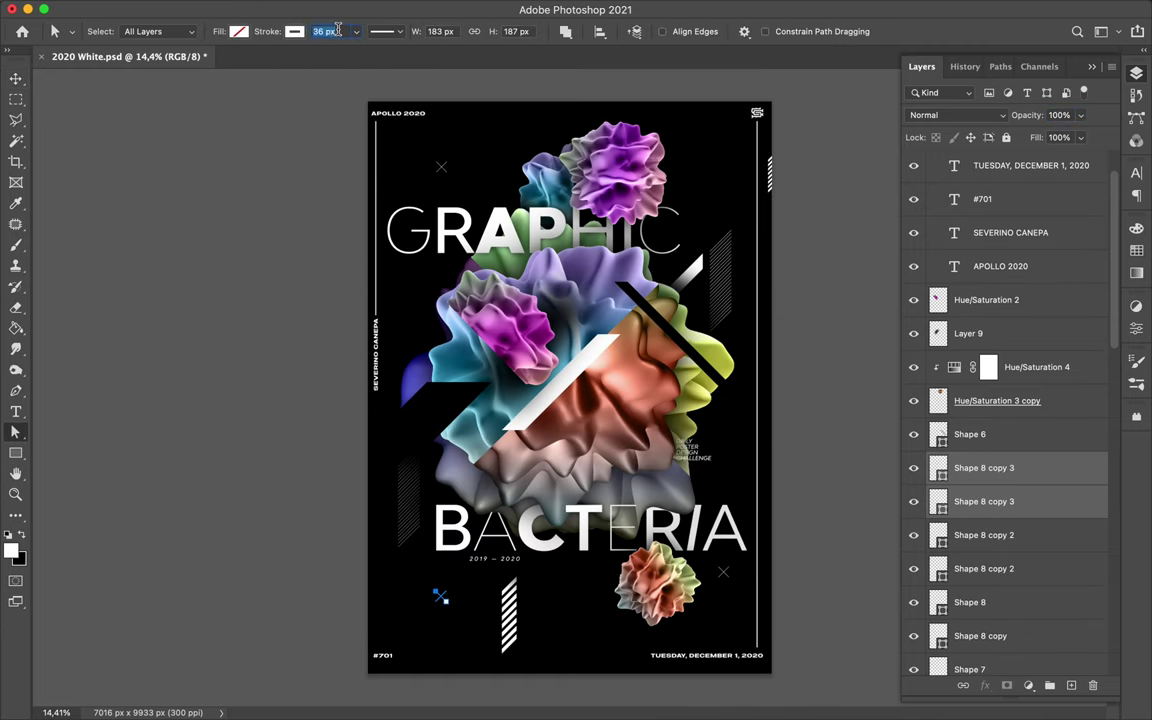
pyautogui.press('v')
pyautogui.moveTo(520, 440)
pyautogui.mouseDown()
pyautogui.moveTo(424, 188)
pyautogui.moveTo(480, 118)
pyautogui.mouseUp()
pyautogui.scroll(3, 360, 535)
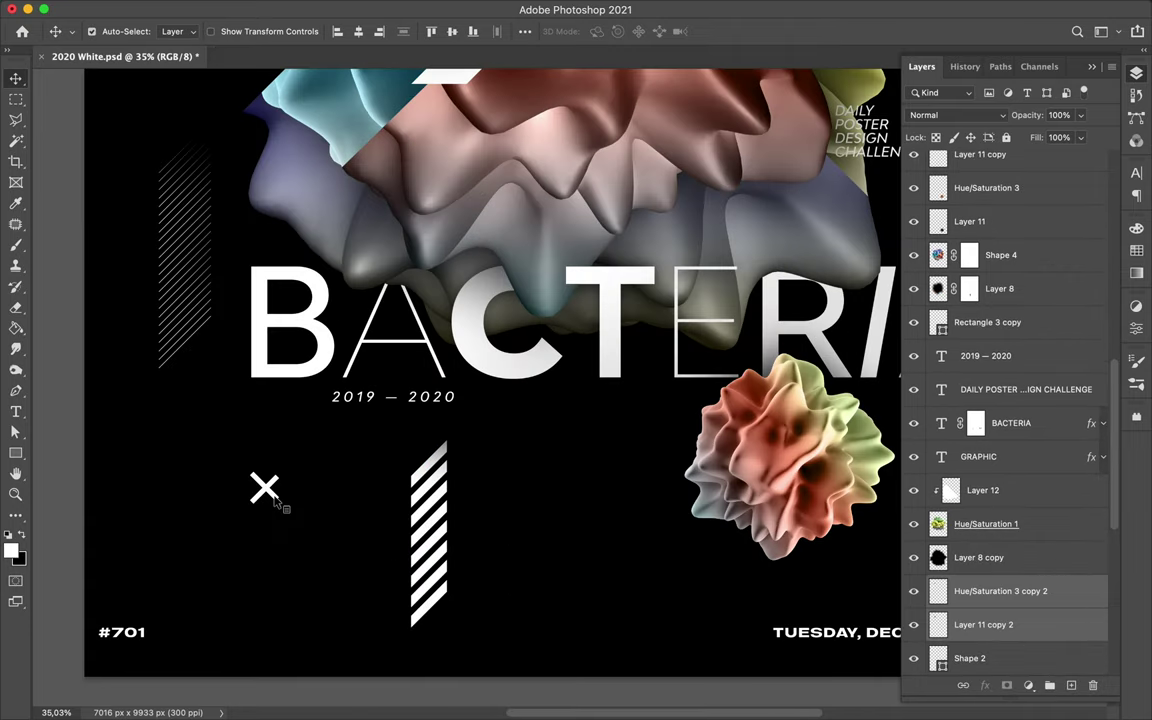
pyautogui.scroll(-2, 268, 502)
# Step: Duplicate an X, give it a thicker stroke, and enlarge the bottom-left one
pyautogui.hotkey('ctrl', 'j')
pyautogui.press('a')
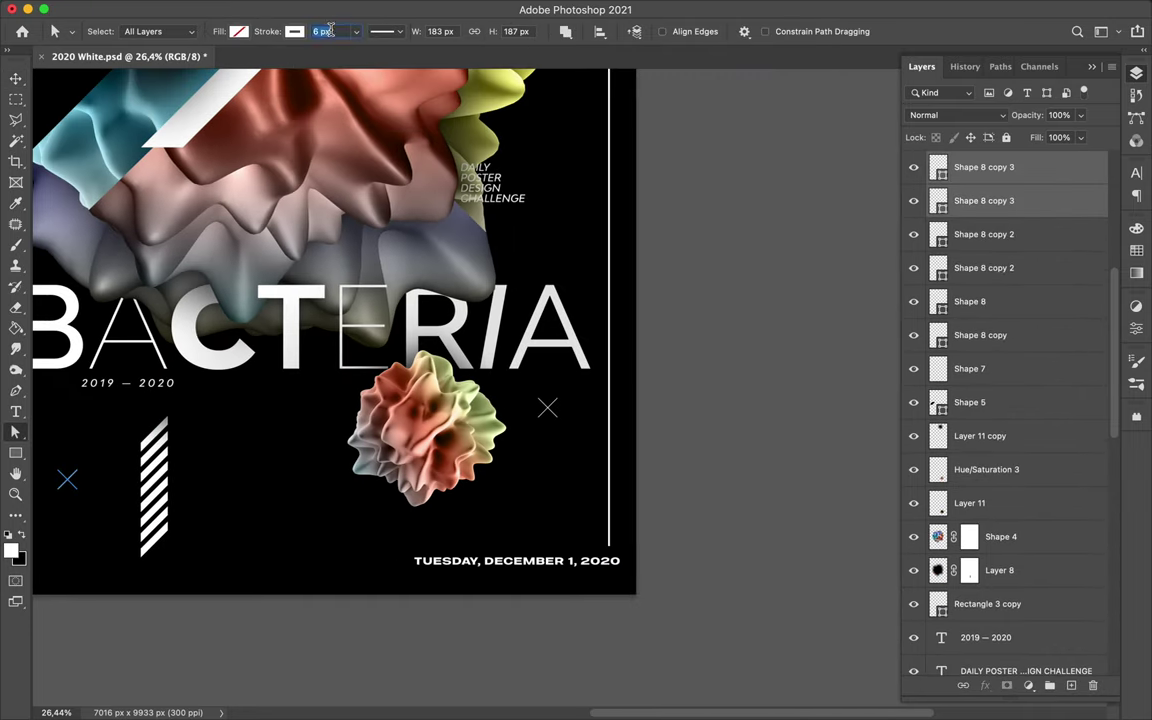
pyautogui.write('26')
pyautogui.click(383, 31)
pyautogui.rightClick(741, 175)
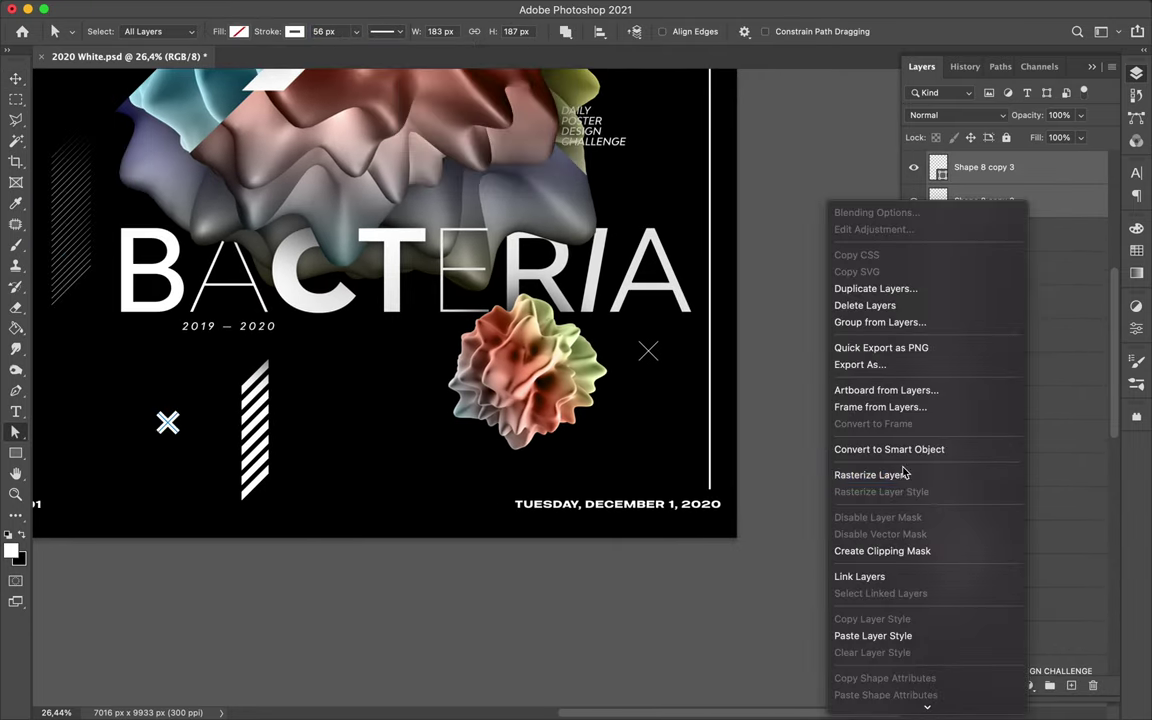
pyautogui.hotkey('ctrl', 't')
pyautogui.moveTo(168, 466); pyautogui.dragTo(168, 472)
pyautogui.press('Return')
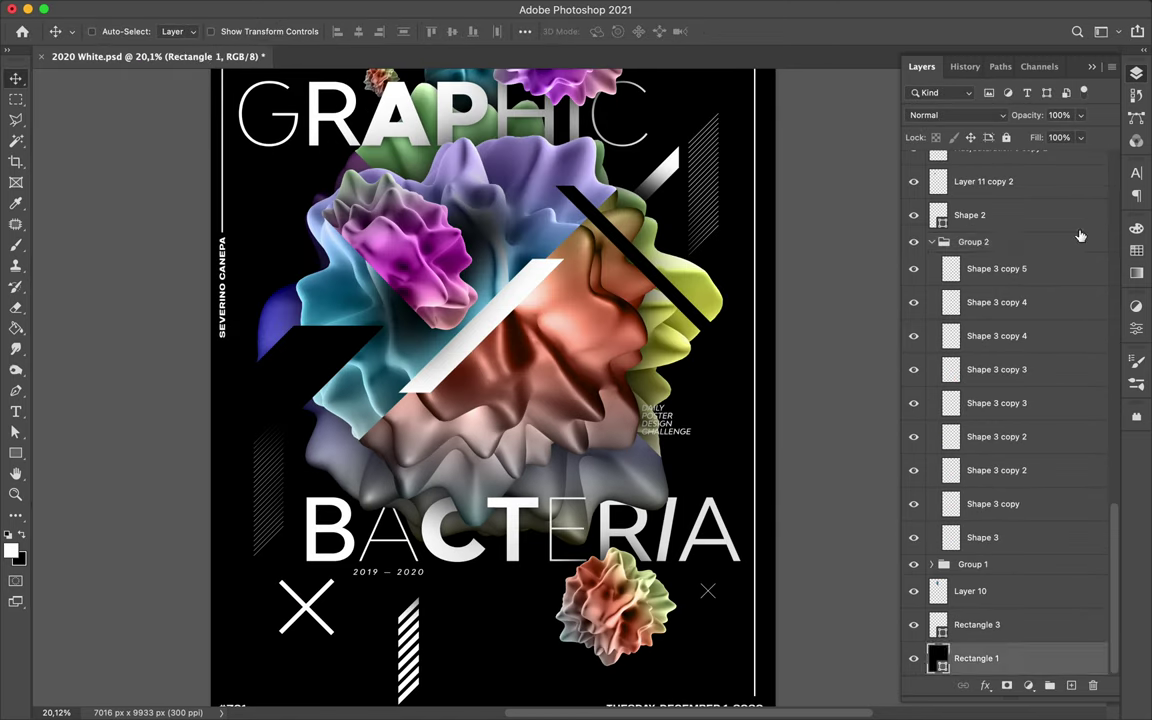
# Step: Merge the Group 1 stripe shapes into a single layer
pyautogui.rightClick(924, 566)
pyautogui.press('Escape')
pyautogui.click(931, 564)
pyautogui.rightClick(884, 537)
pyautogui.press('Escape')
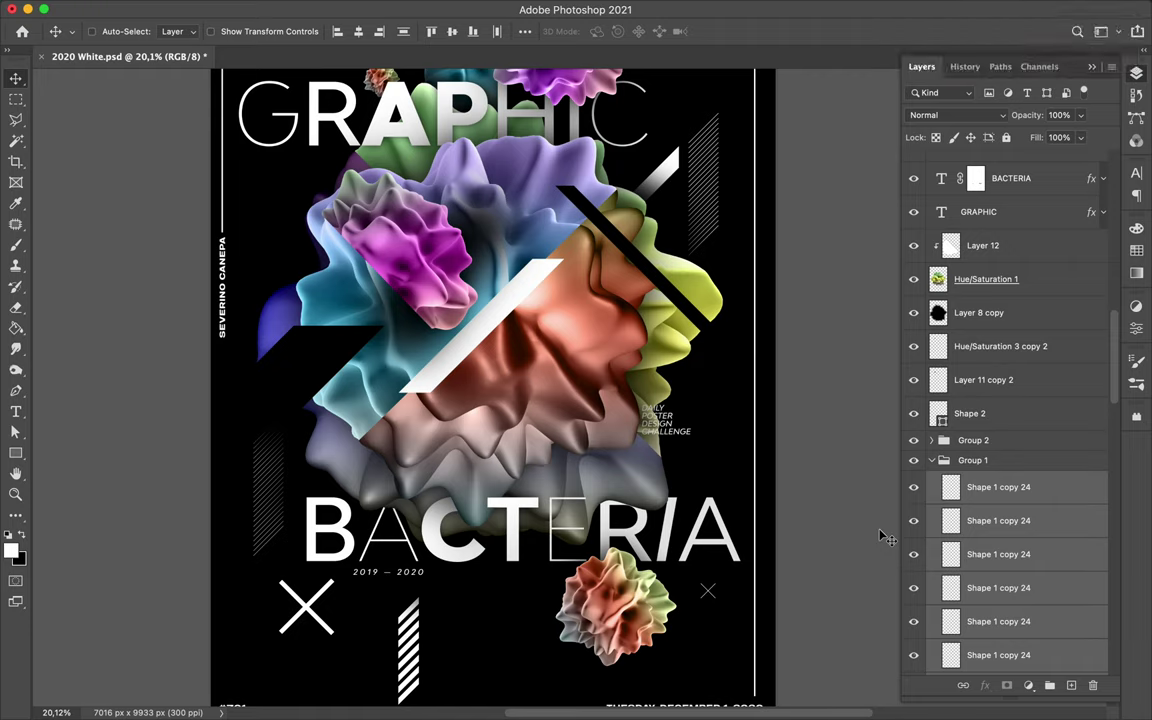
pyautogui.hotkey('ctrl', 'e')
pyautogui.press('m')
pyautogui.scroll(-2, 705, 292)
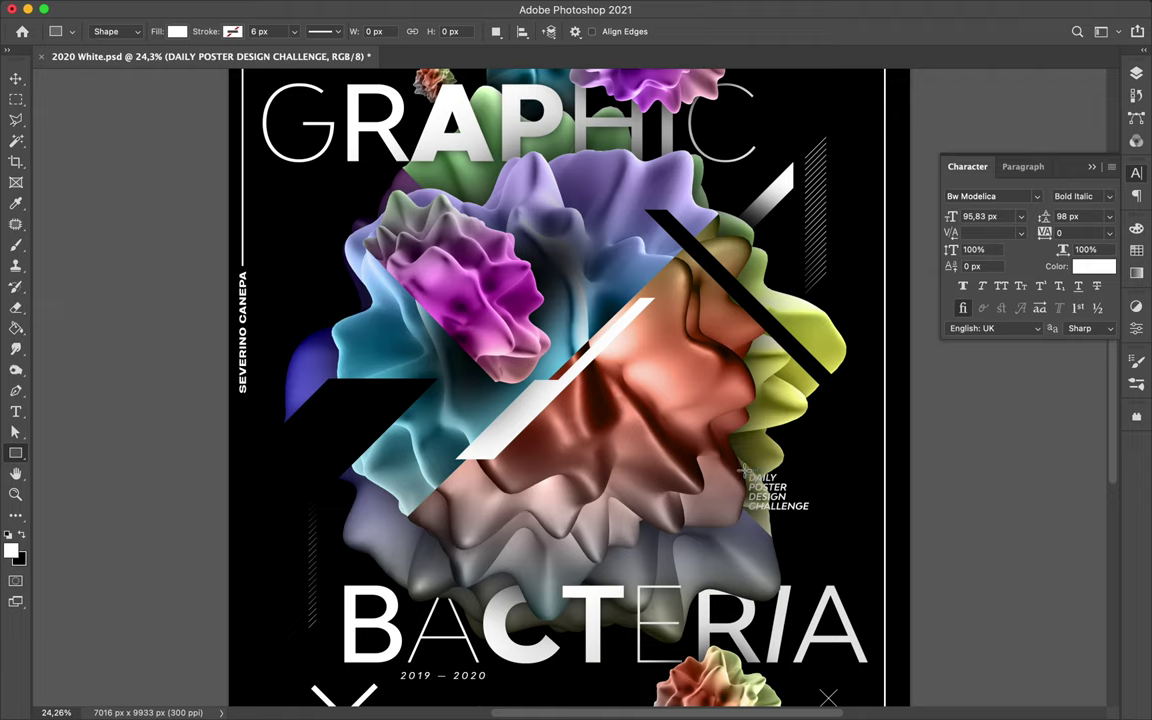
# Step: Draw a white box and place it beneath the challenge caption
pyautogui.moveTo(741, 470); pyautogui.dragTo(837, 512)
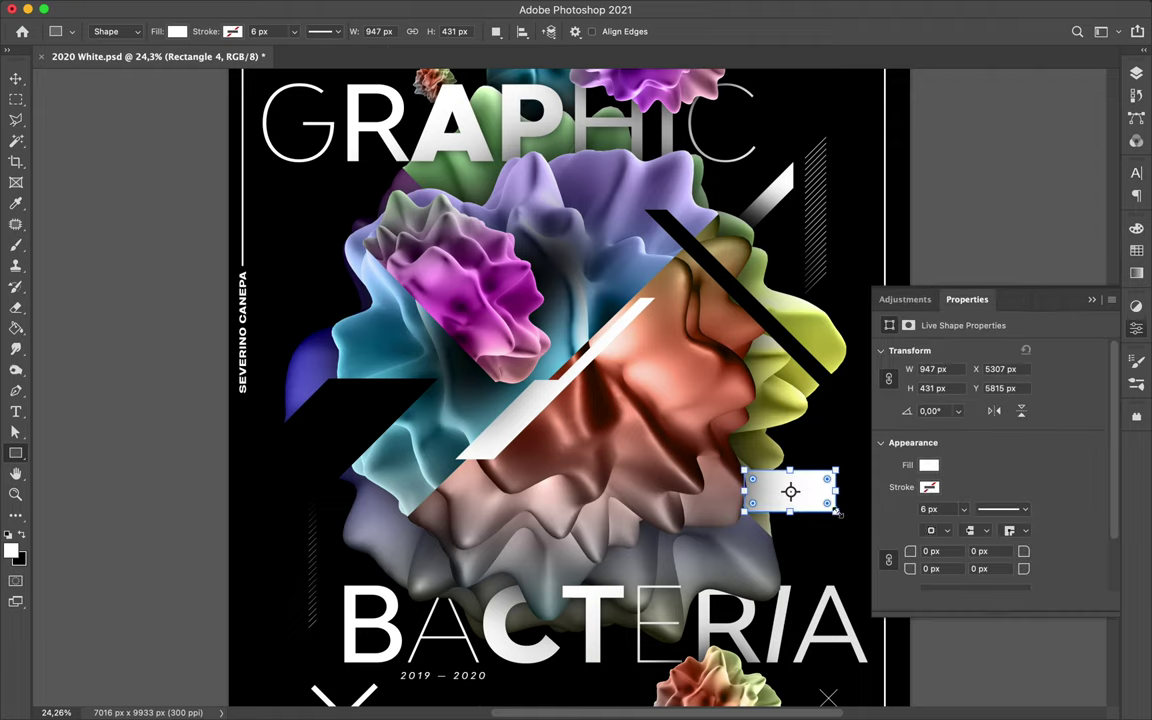
pyautogui.press('v')
pyautogui.moveTo(964, 476); pyautogui.dragTo(960, 503)
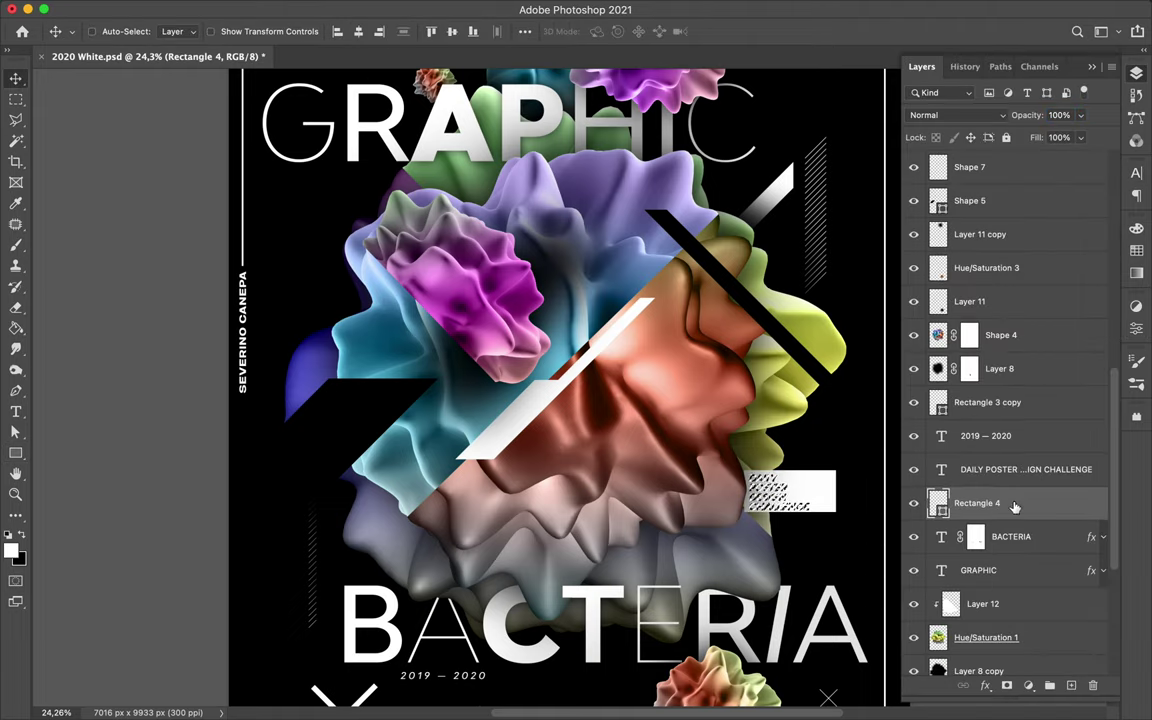
pyautogui.hotkey('alt', ']')
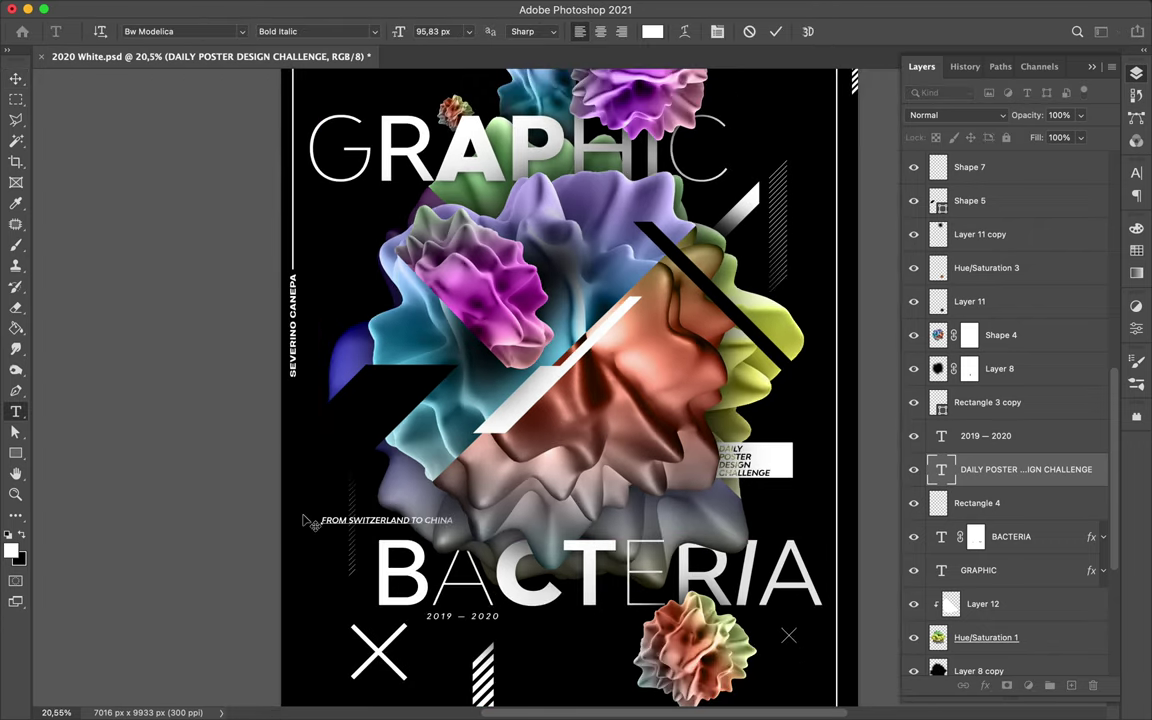
# Step: Add FROM SWITZERLAND TO CHINA along the right edge and save the poster
pyautogui.press('Escape')
pyautogui.press('v')
pyautogui.press('super+minus')
pyautogui.press('super+s')
pyautogui.click(845, 9)
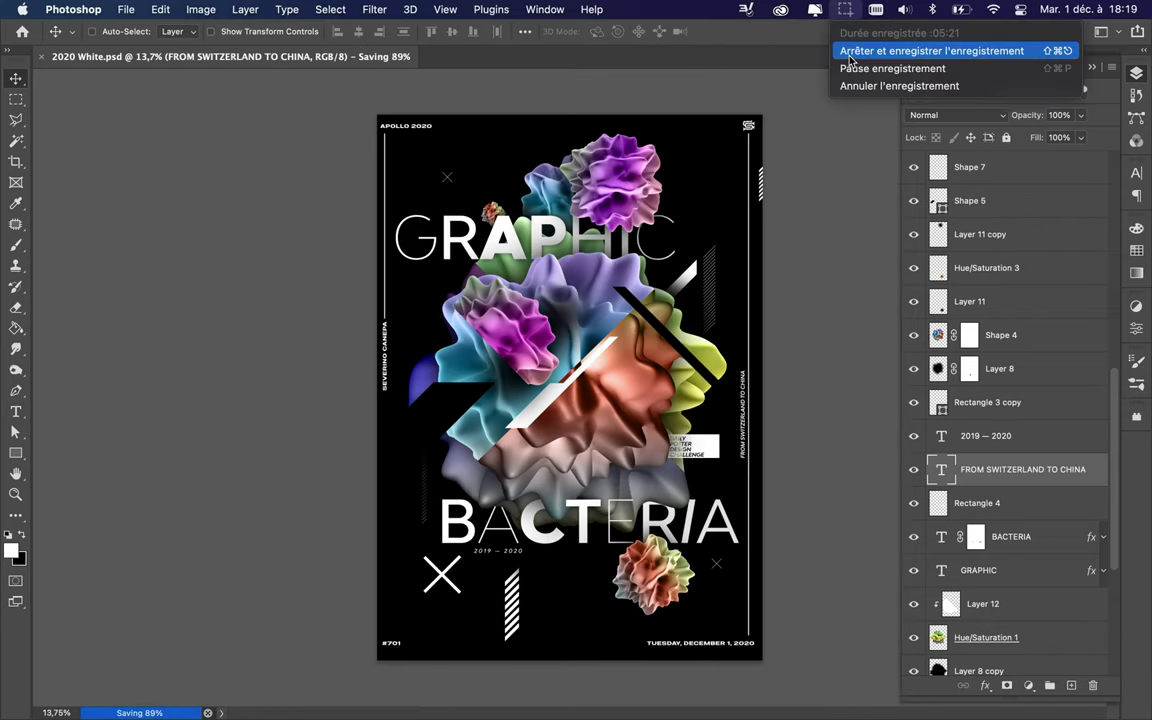